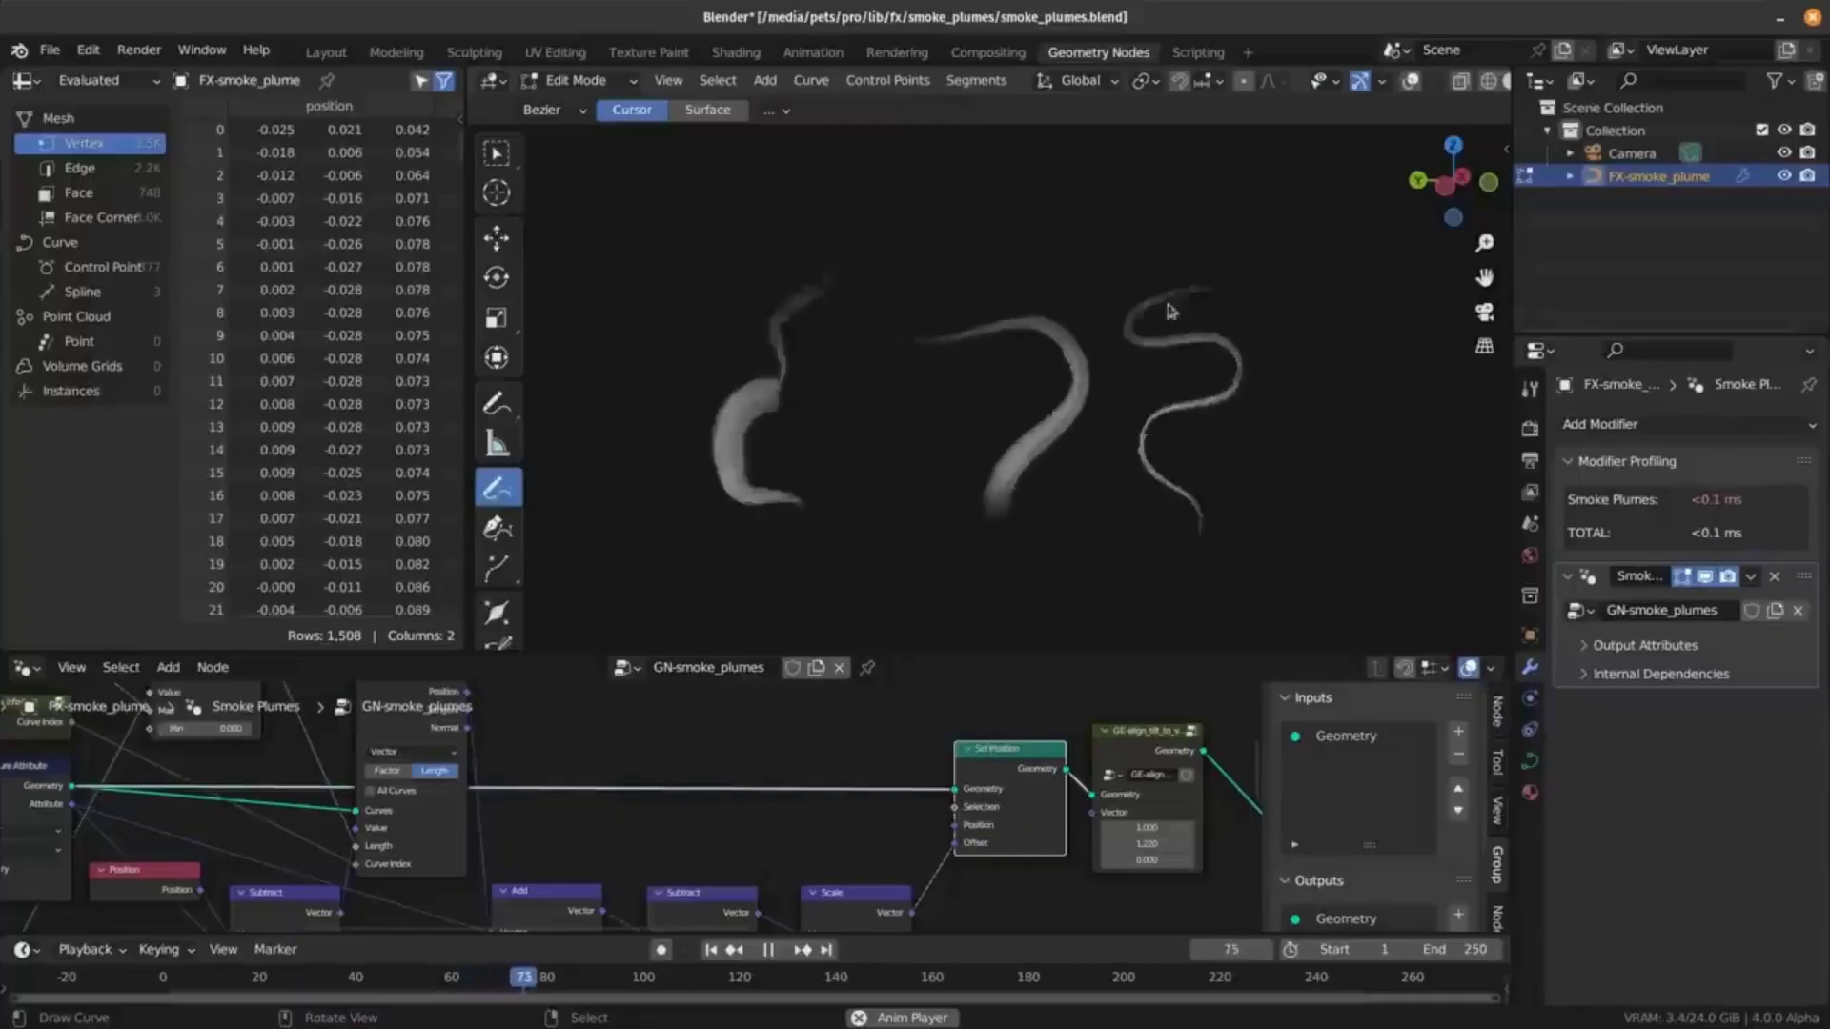
Highlight the commenter's full name in the pull request discussion.
middle_drag(1172, 310, 1184, 375)
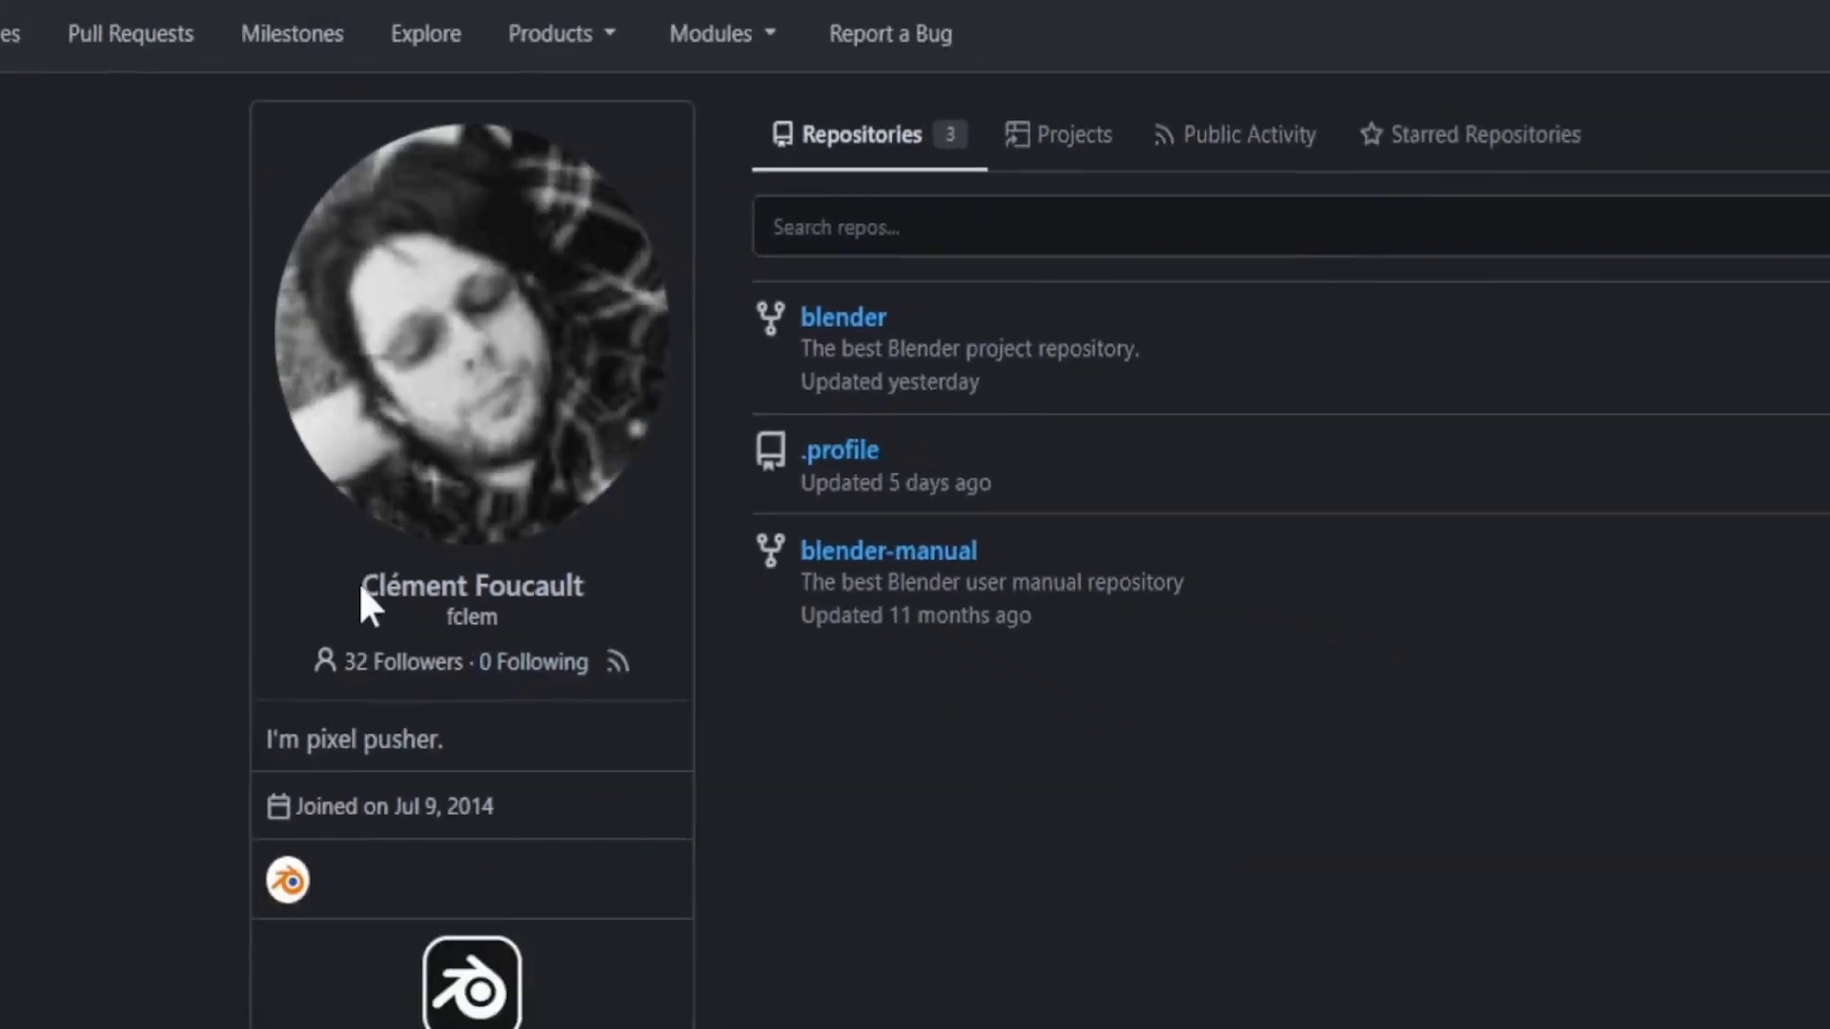
double_click(349, 502)
drag(412, 497, 483, 514)
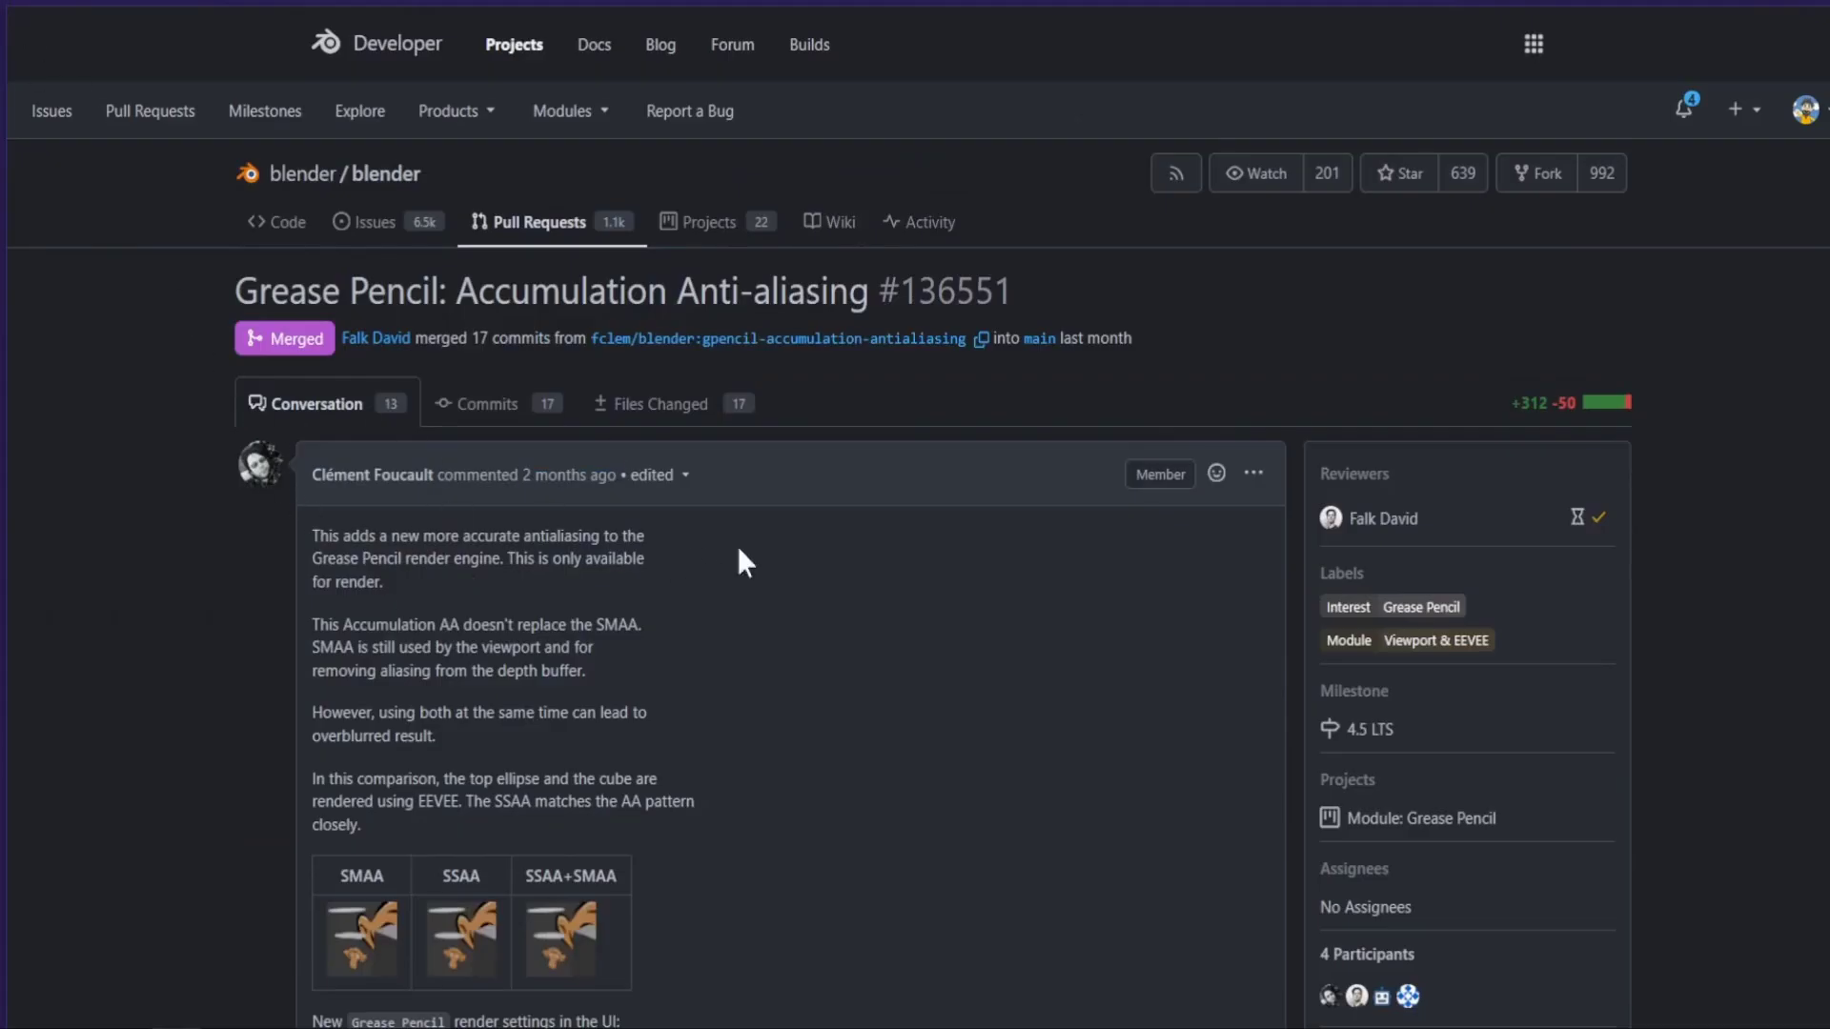
Show the 4.5 LTS milestone schedule and highlight its July 15, 2025 release date.
scroll(790, 542, down, 5)
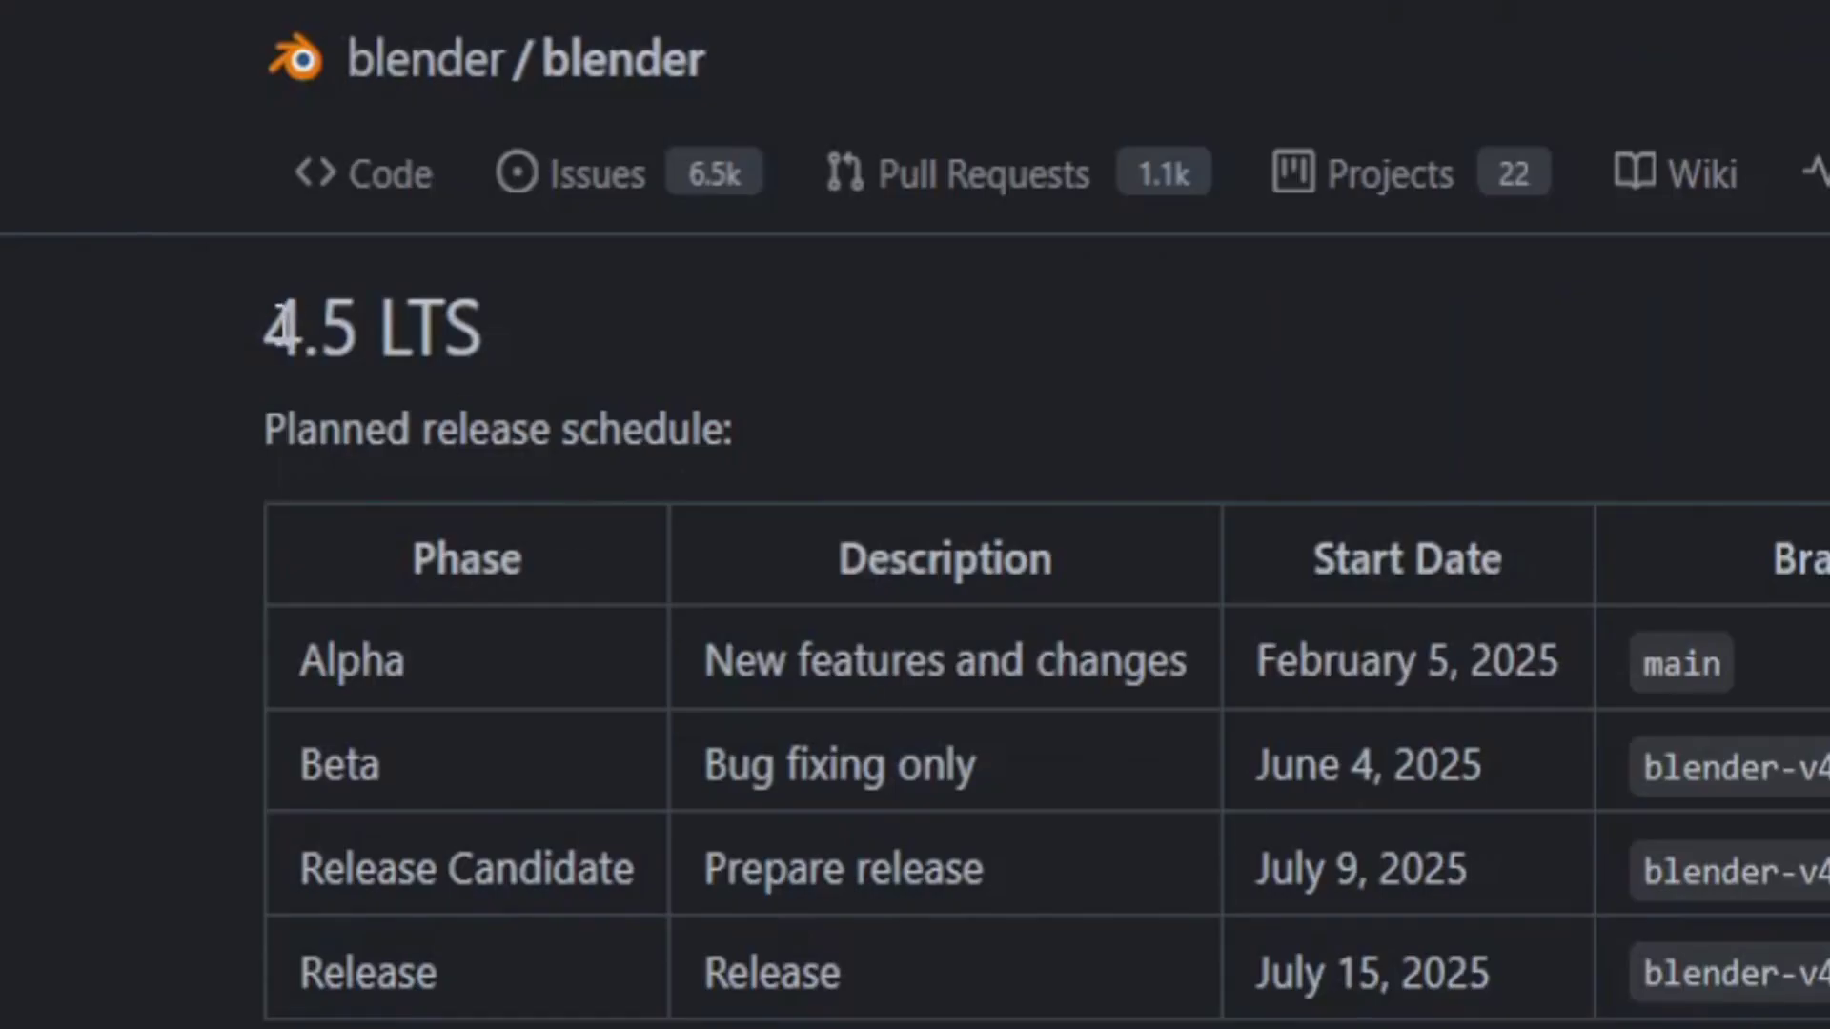
drag(267, 326, 531, 396)
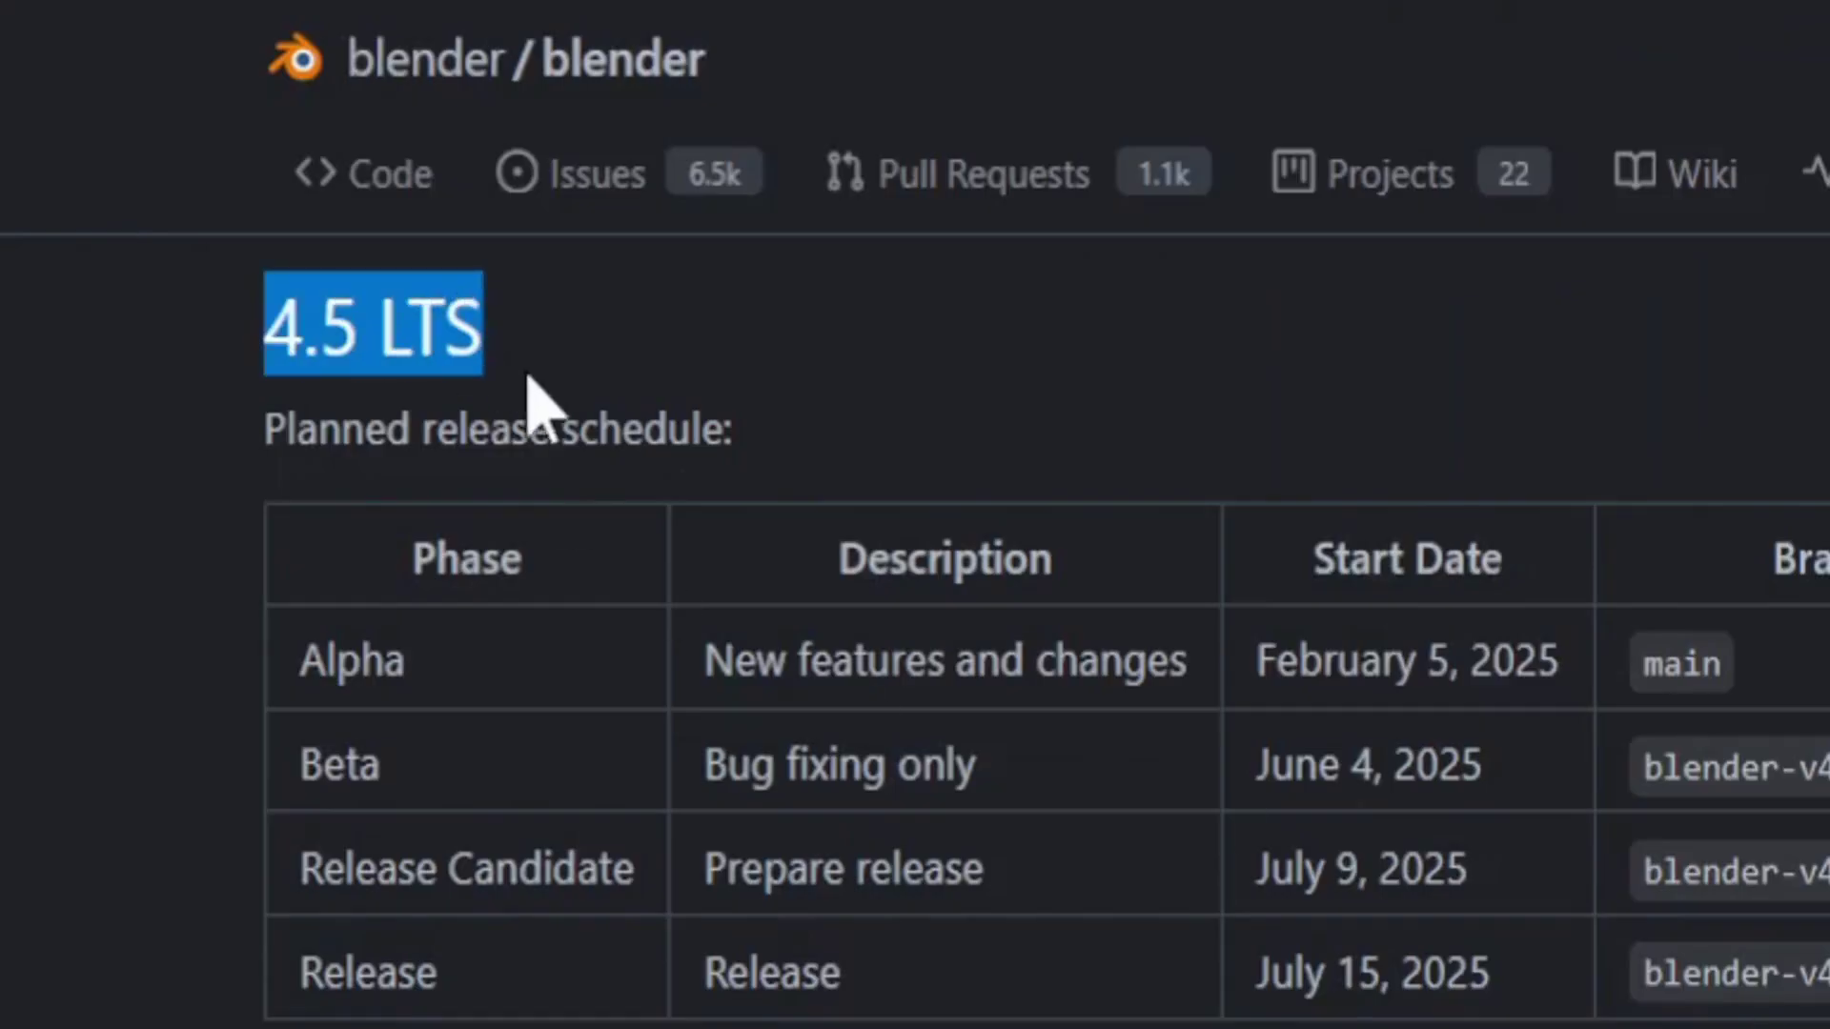
click(597, 335)
drag(1165, 904, 1274, 1027)
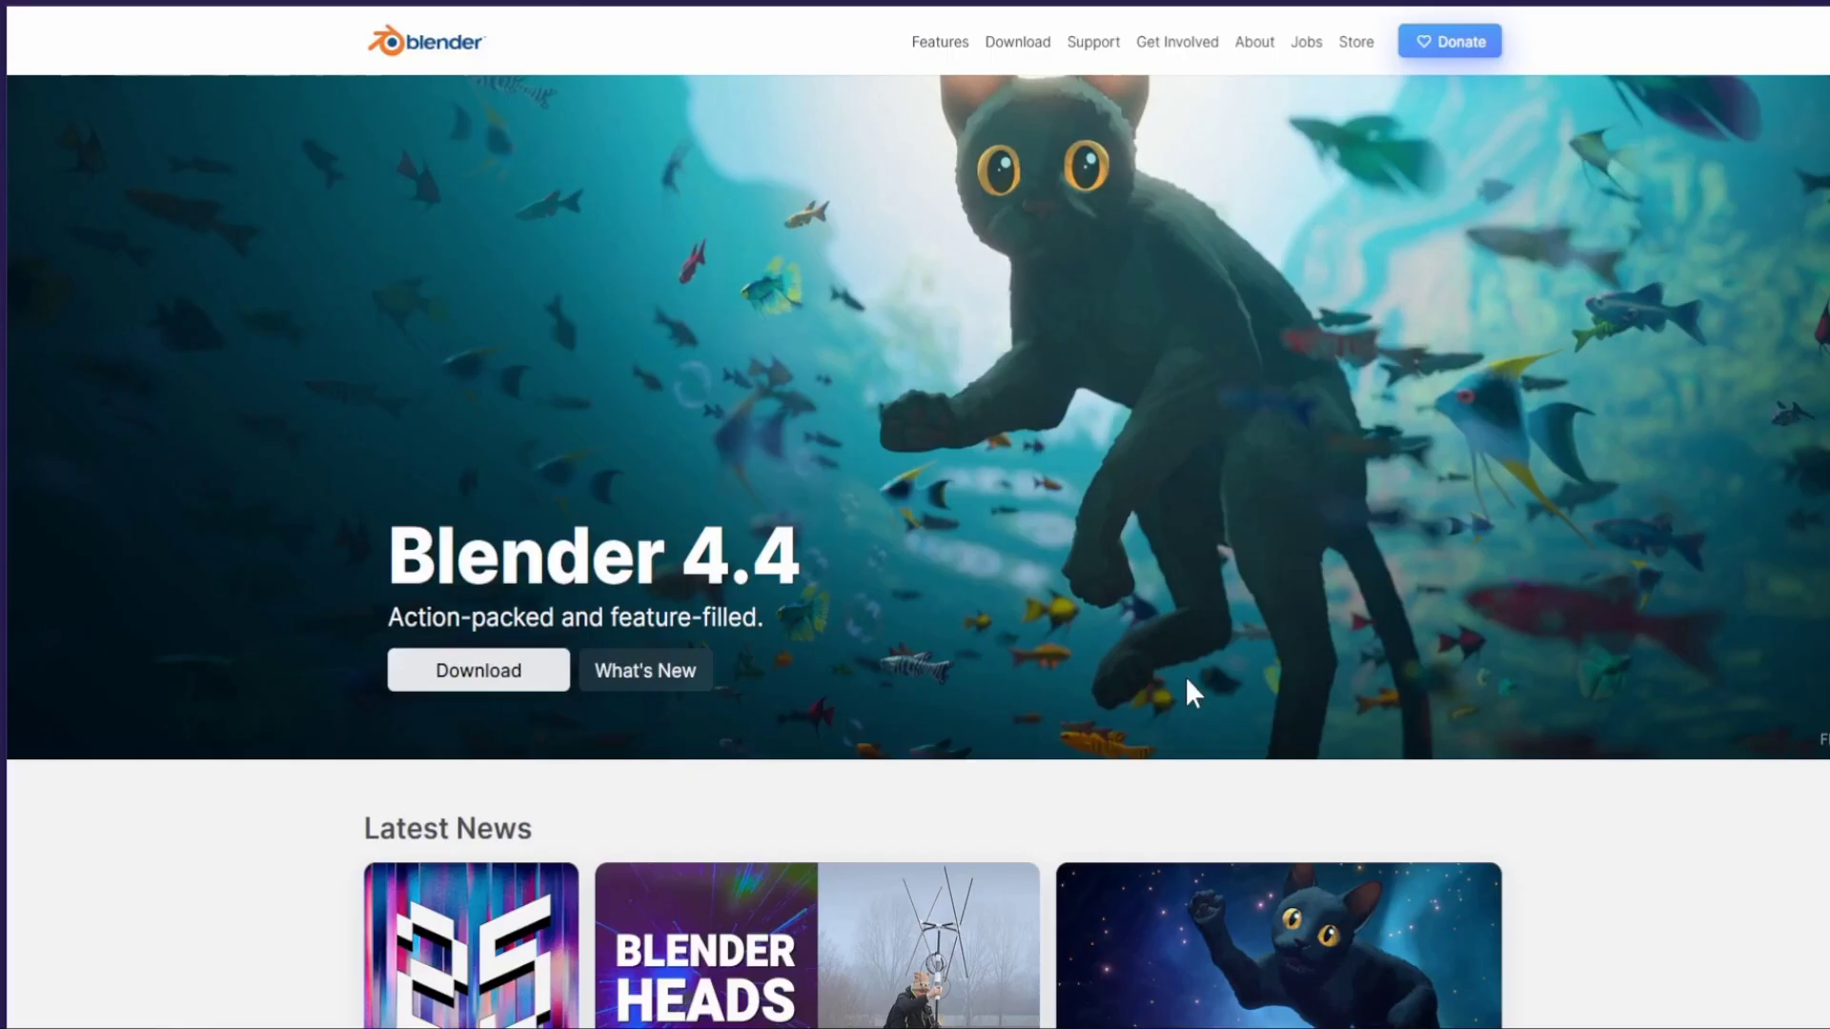
Go from the Download page's Go Experimental section to the Blender 4.5.0 Alpha daily builds.
click(535, 681)
scroll(1066, 650, down, 12)
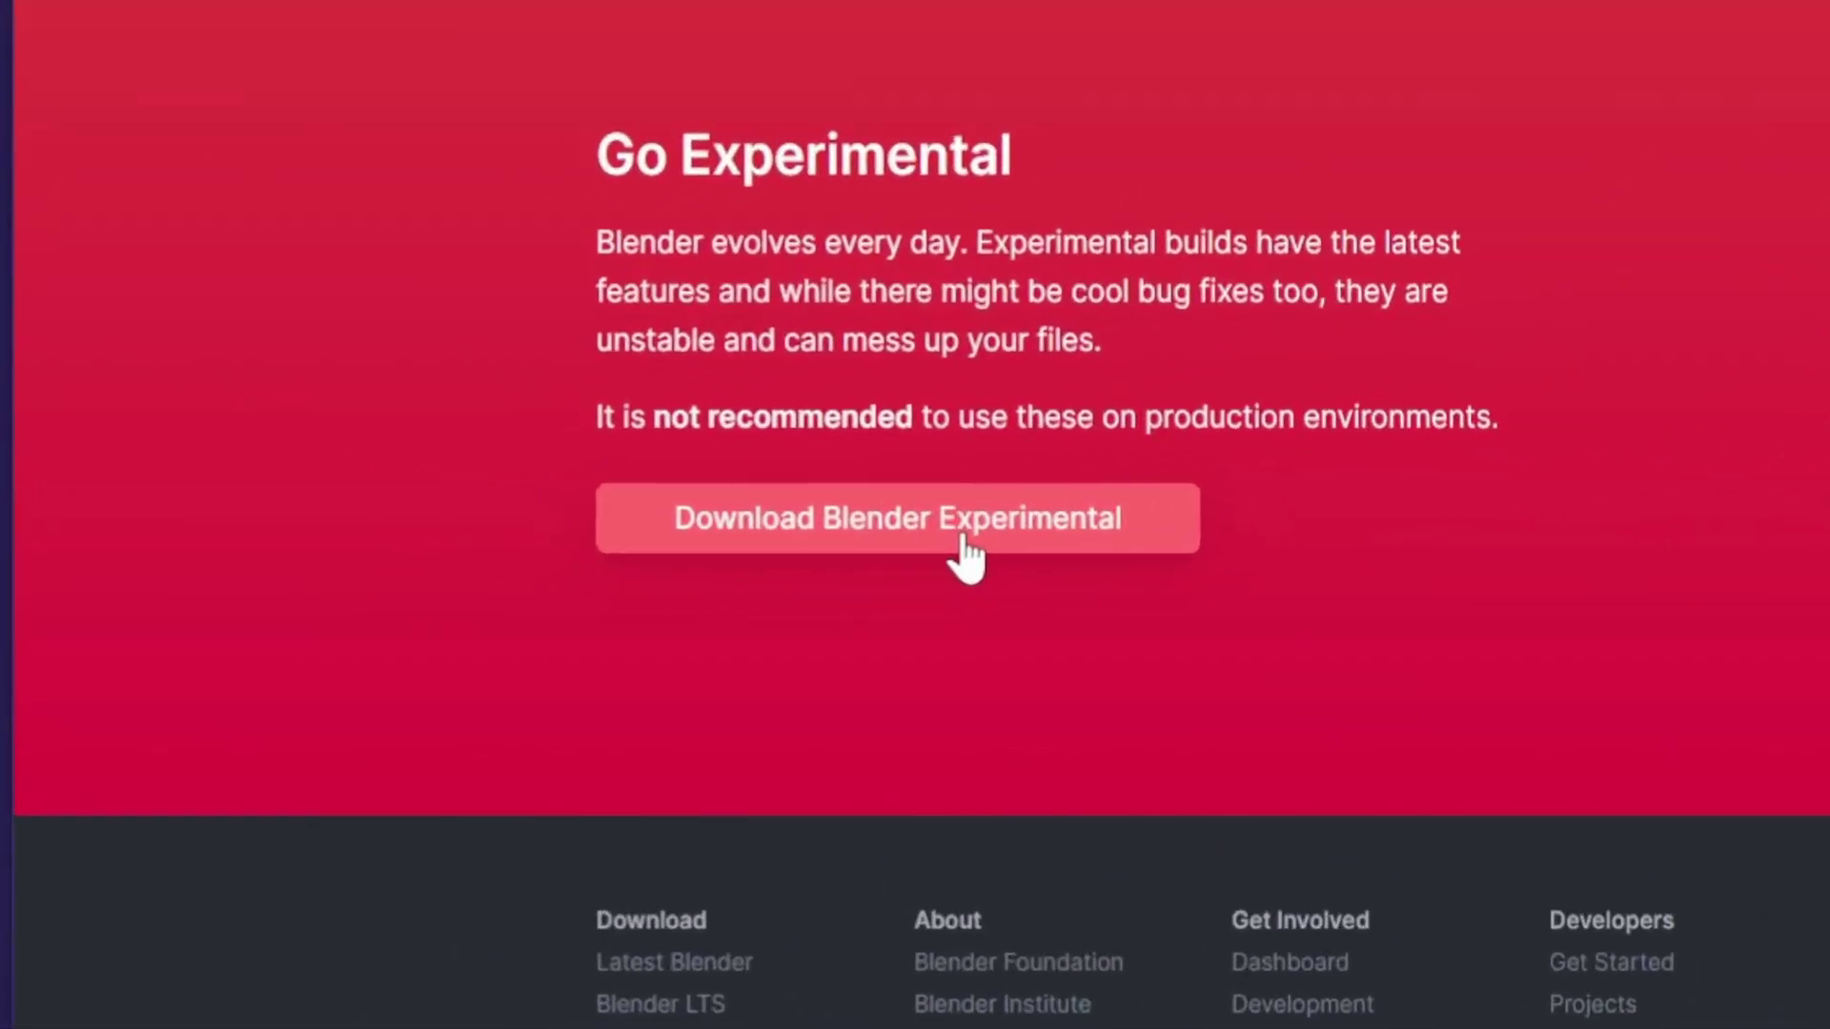
click(968, 557)
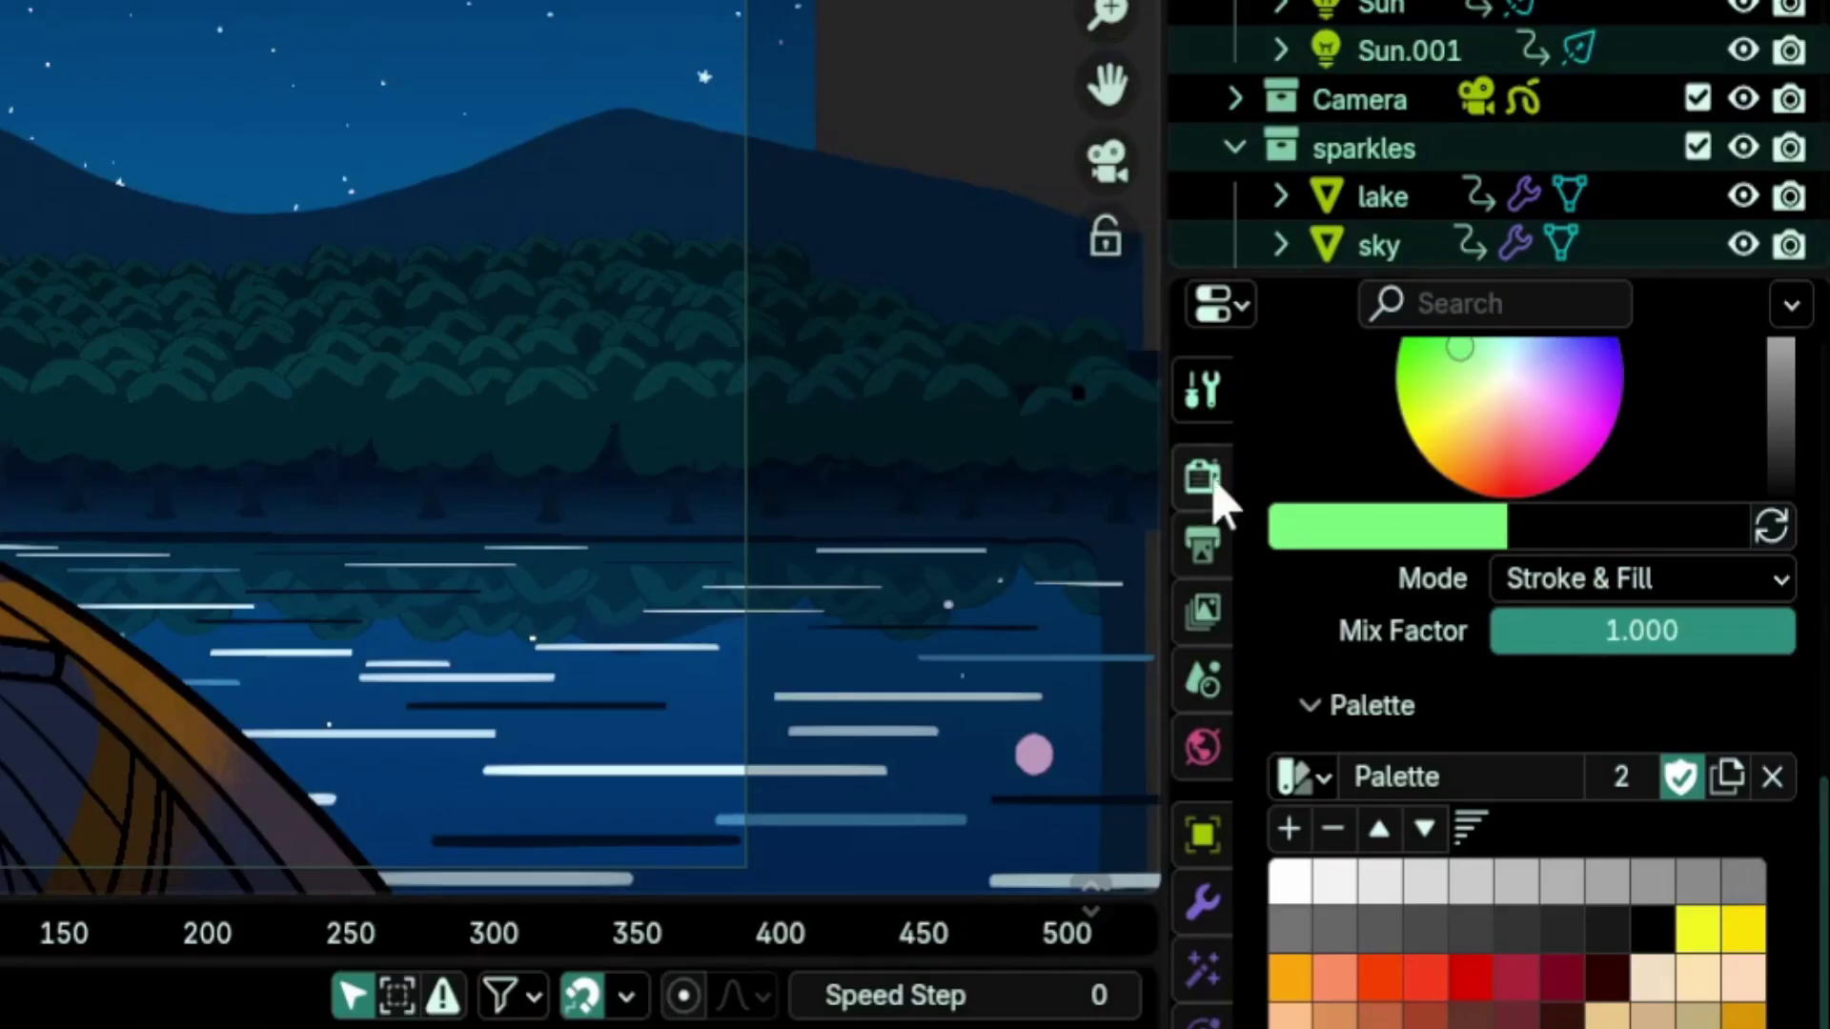
Show Render Properties > Grease Pencil > Render with SMAA Threshold 0.000 and SSAA Samples 8.
click(1203, 476)
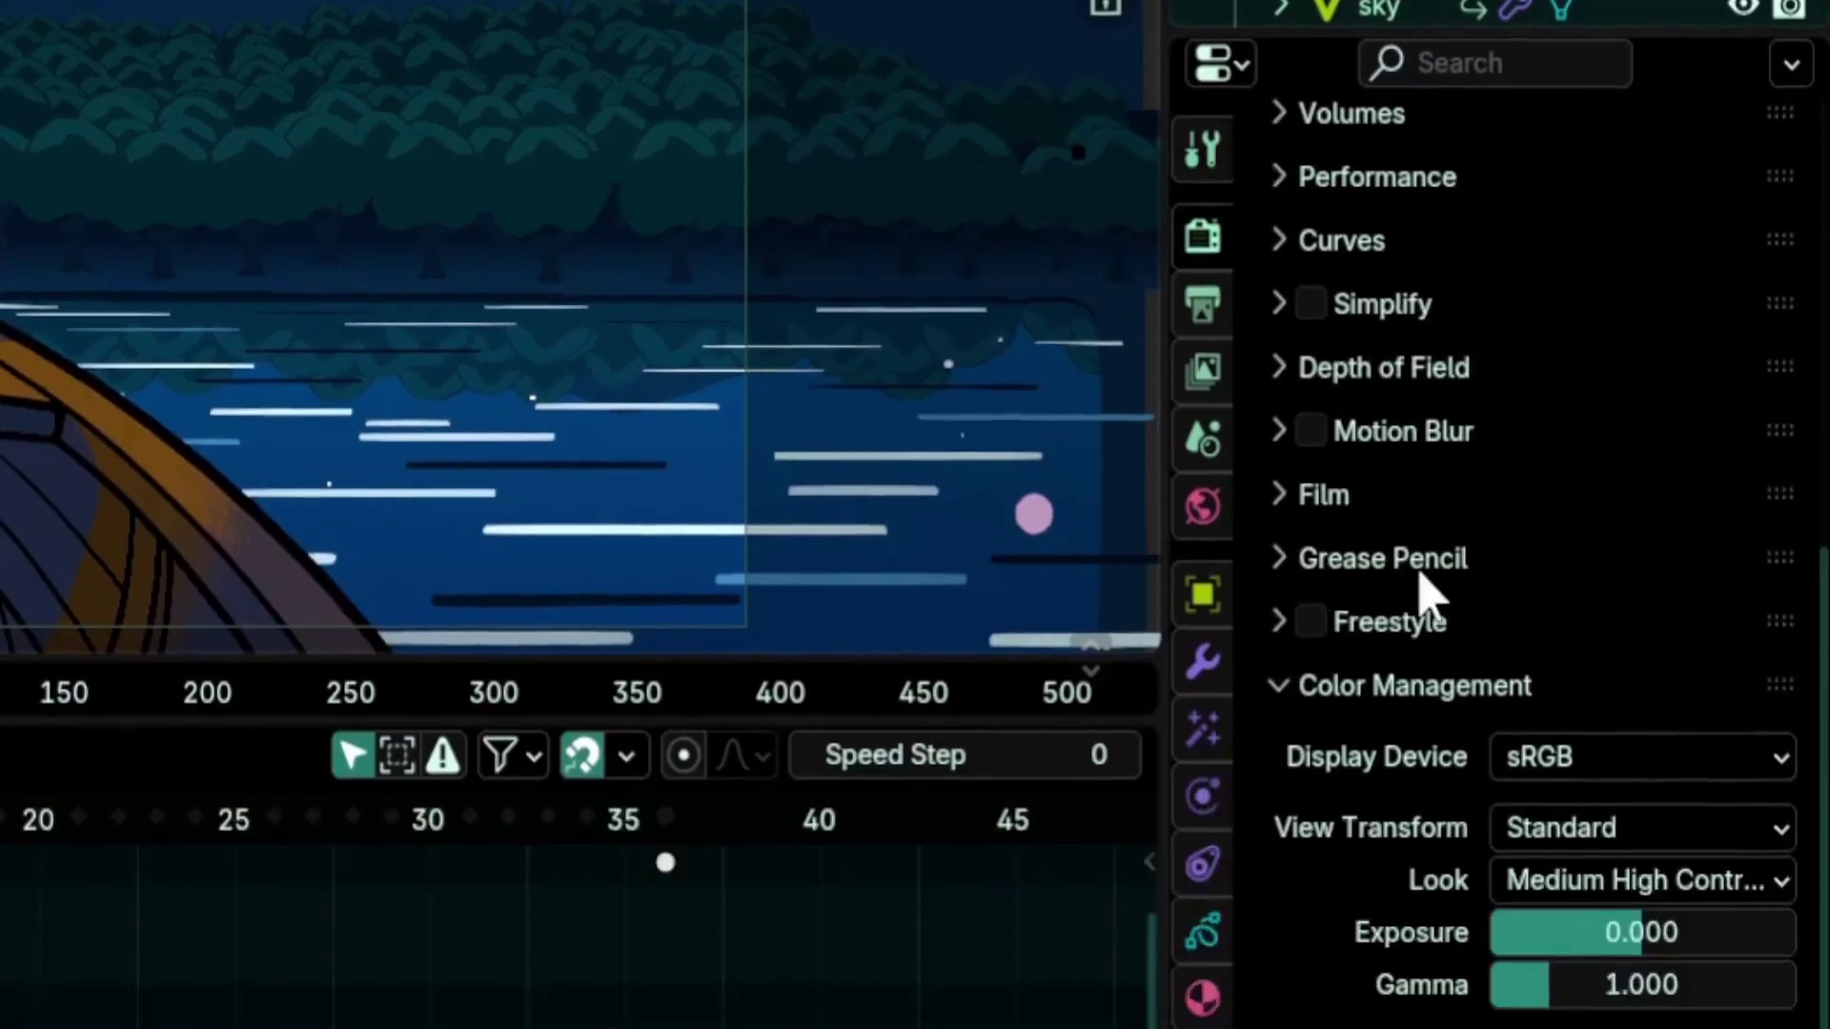
click(1281, 797)
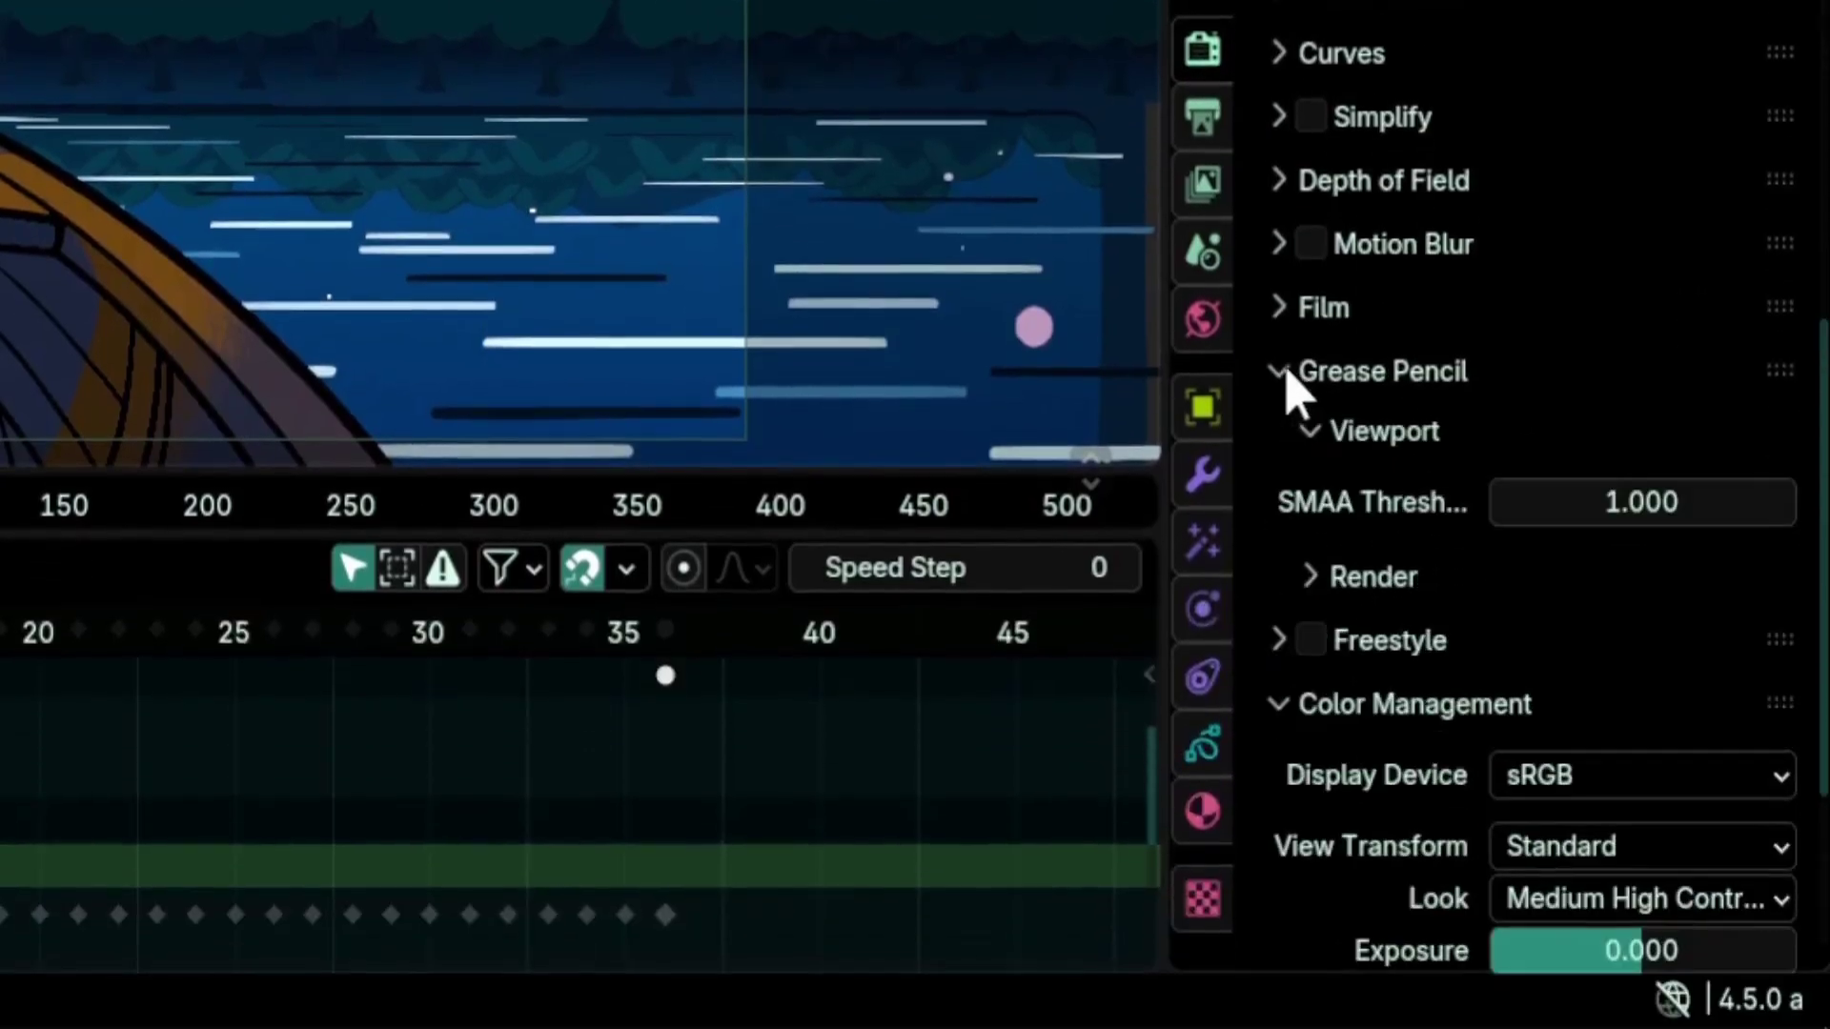
click(1308, 578)
scroll(1315, 583, down, 5)
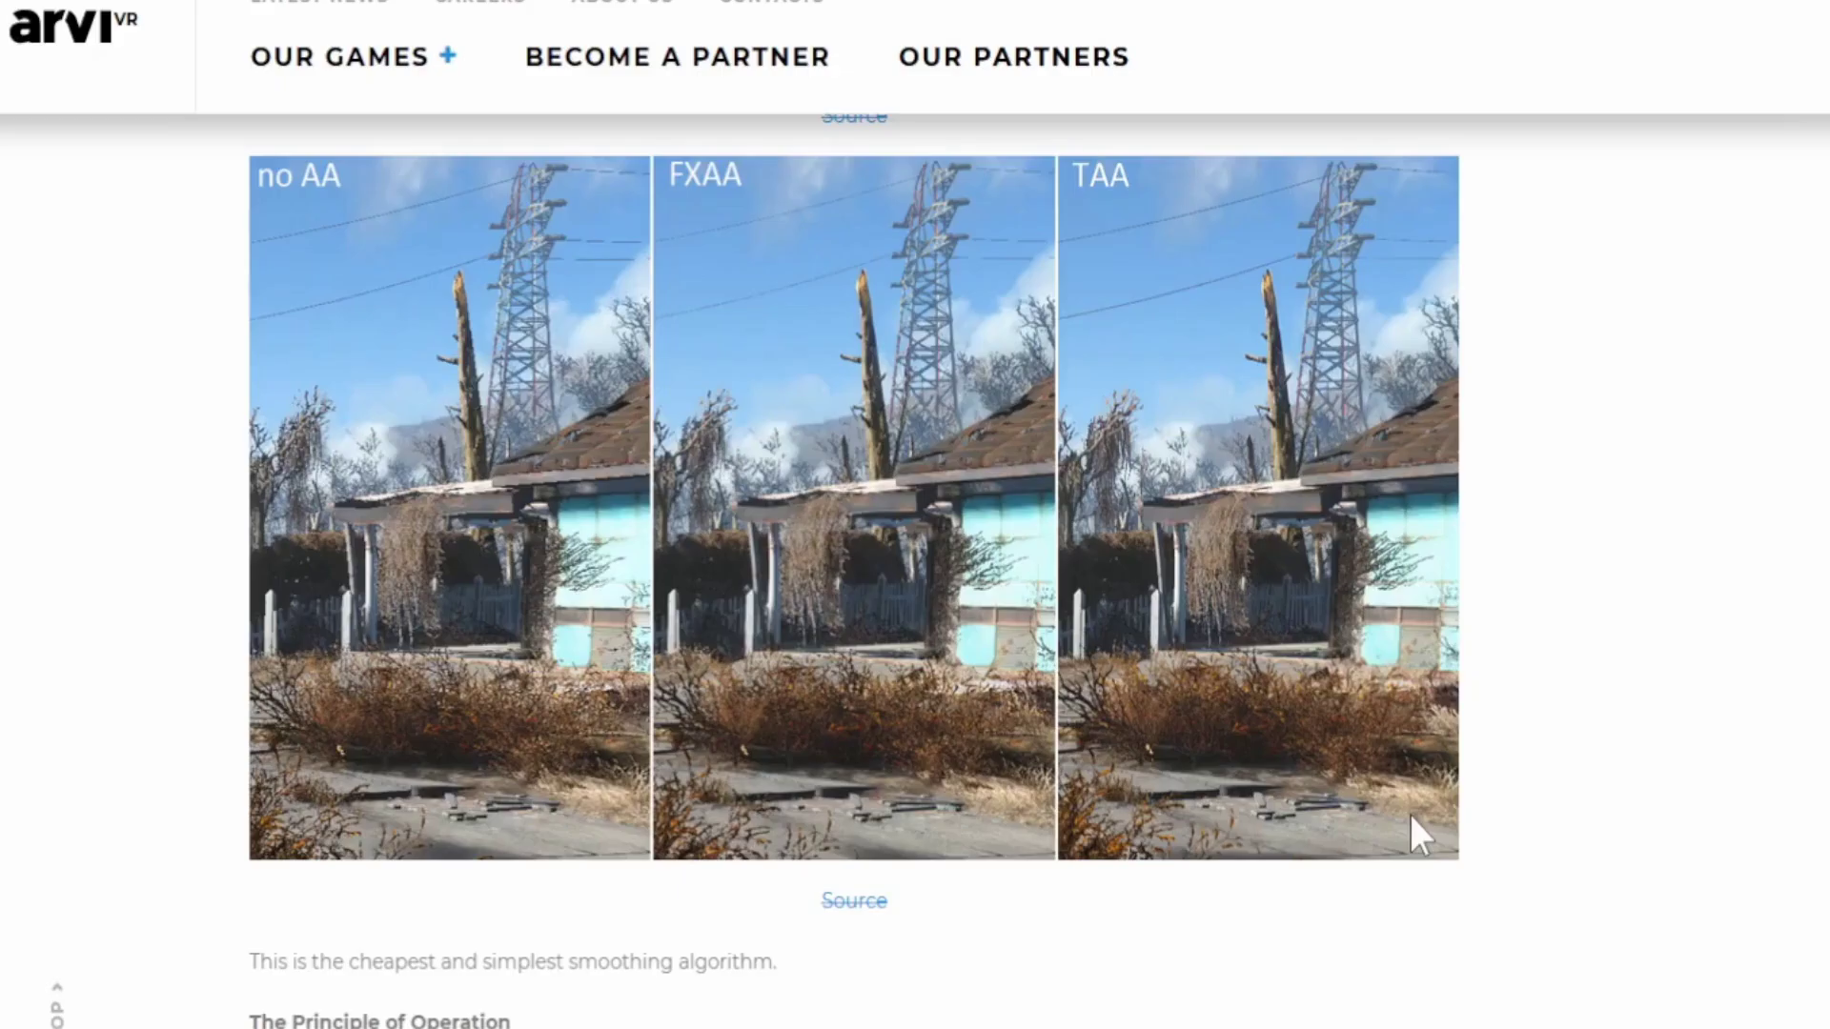
scroll(1409, 815, down, 12)
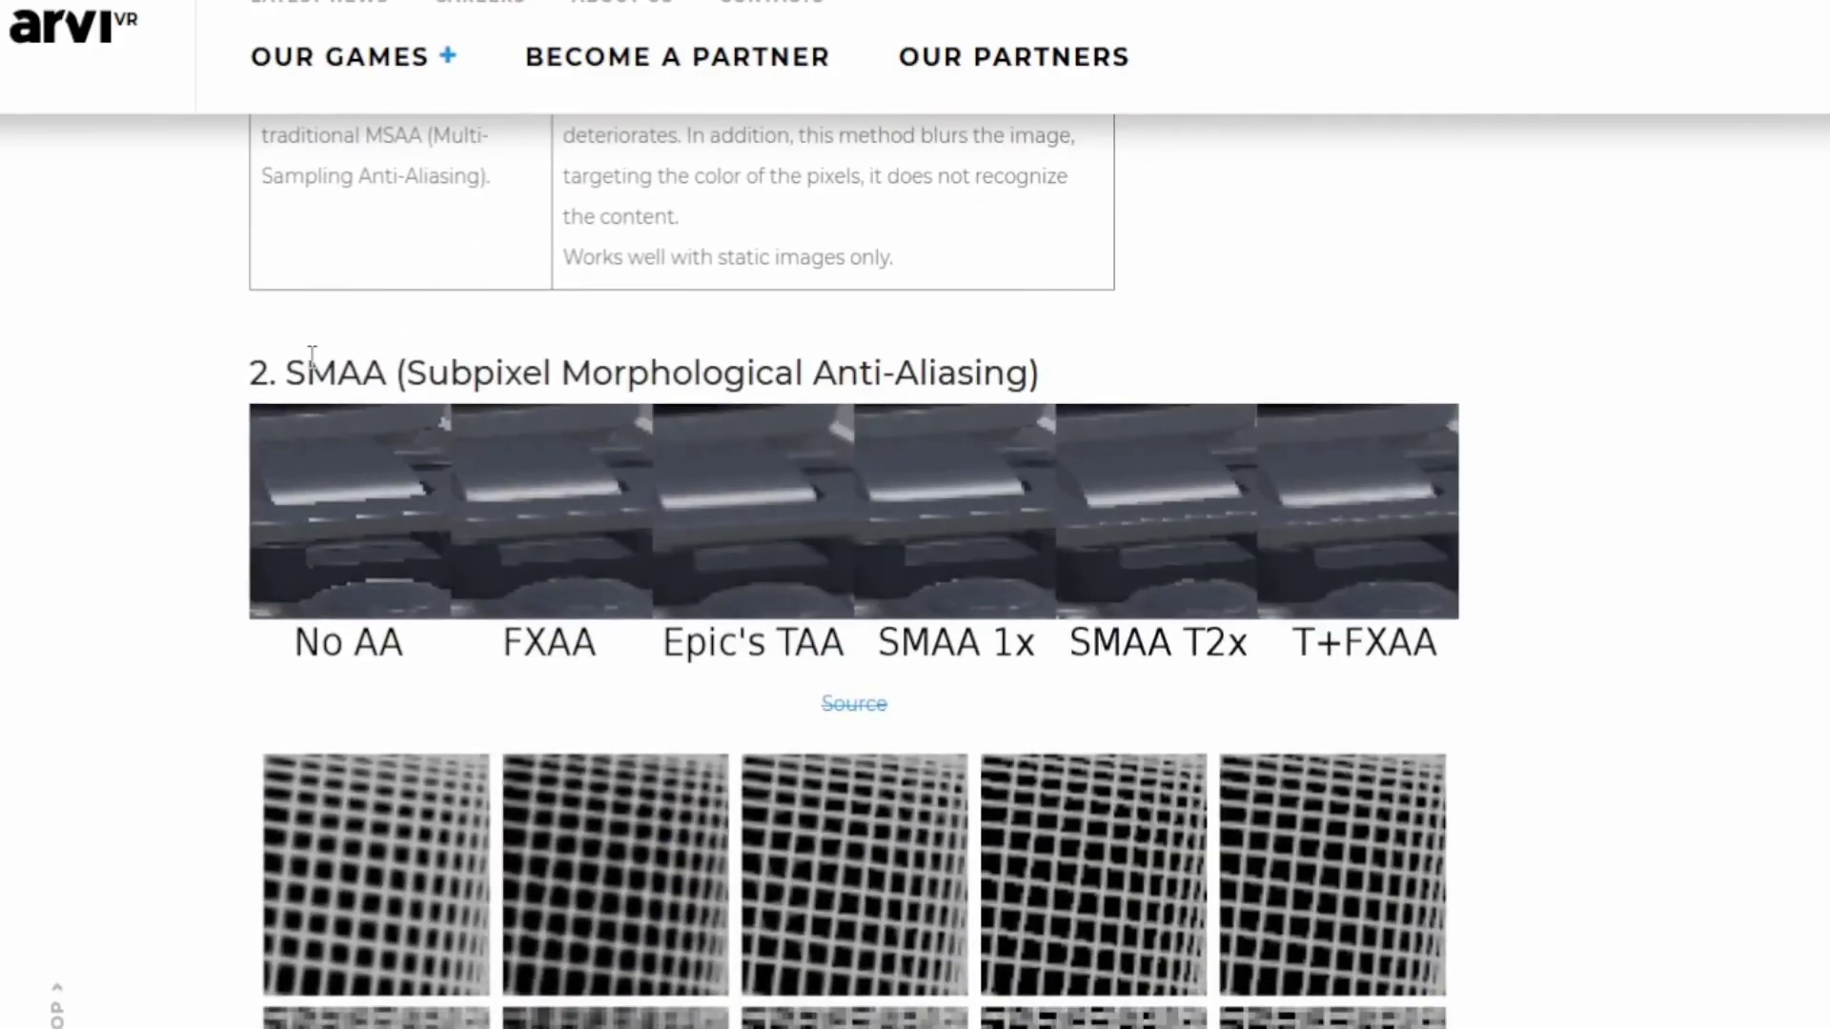
Highlight the SMAA (Subpixel Morphological Anti-Aliasing) heading and confirm render SMAA Threshold at 1.000.
double_click(312, 356)
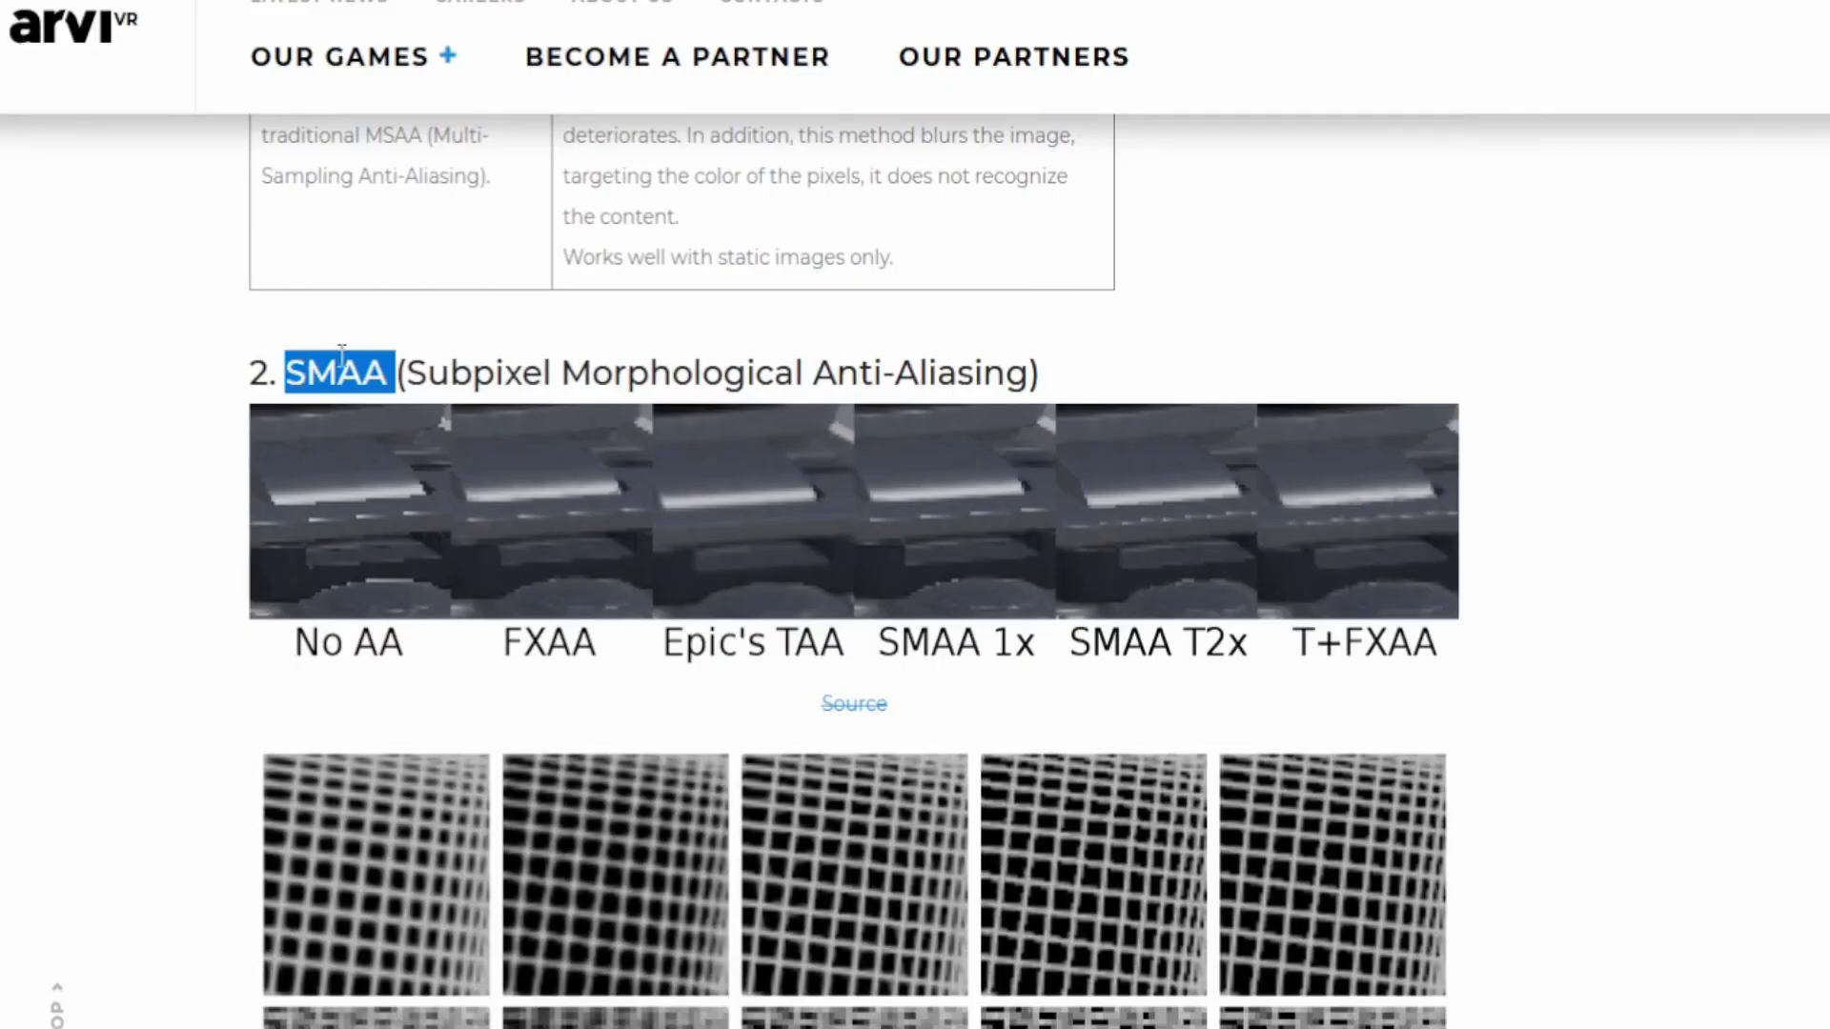
drag(450, 370, 910, 375)
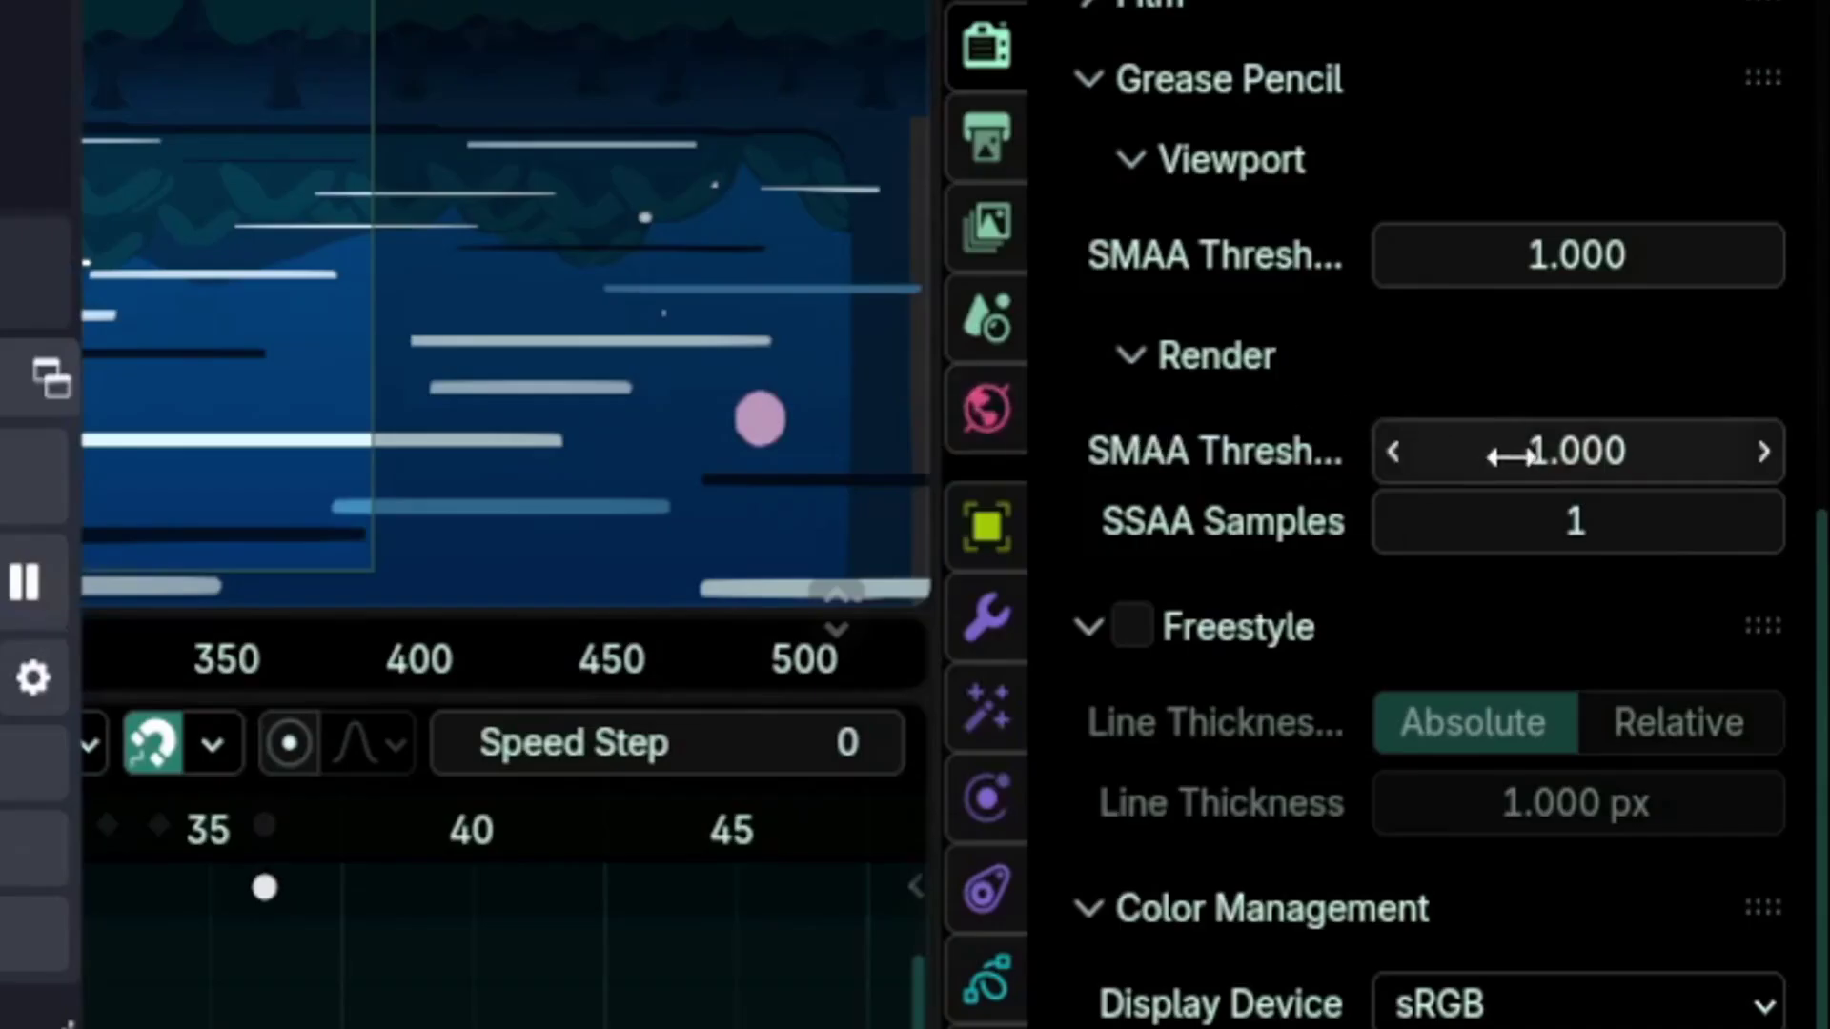
click(1515, 455)
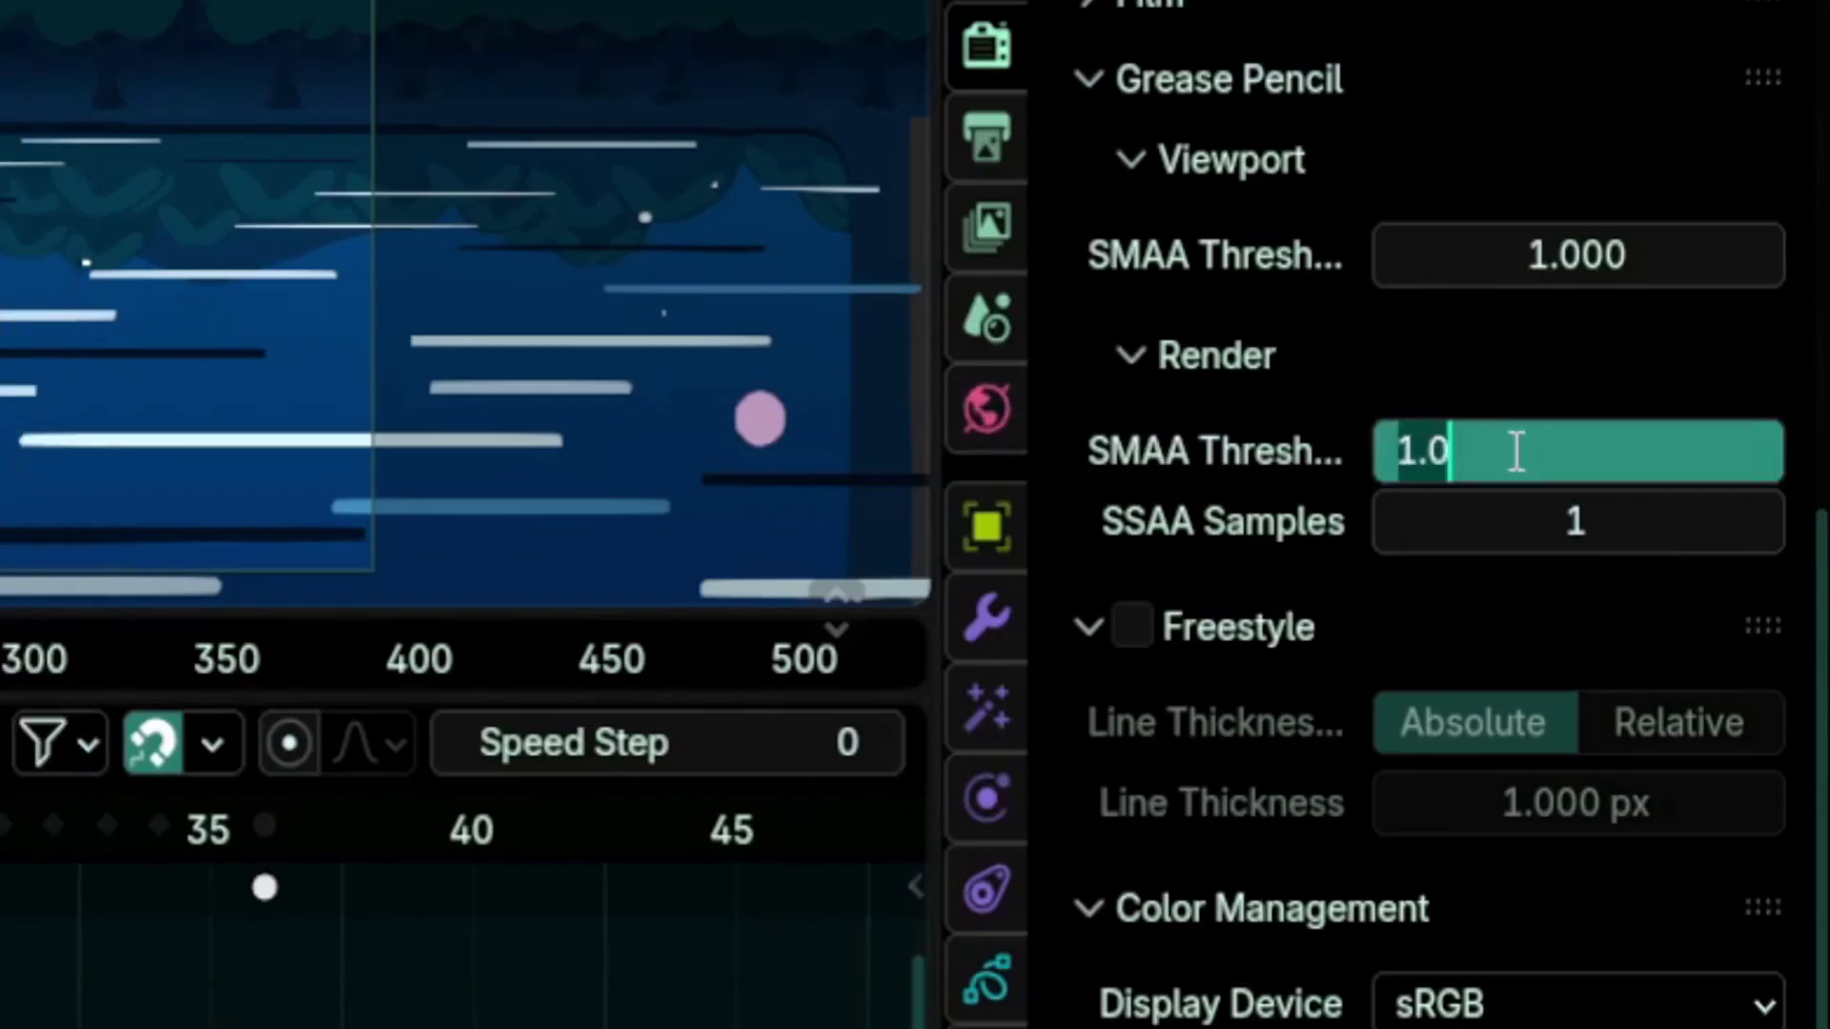
key(Return)
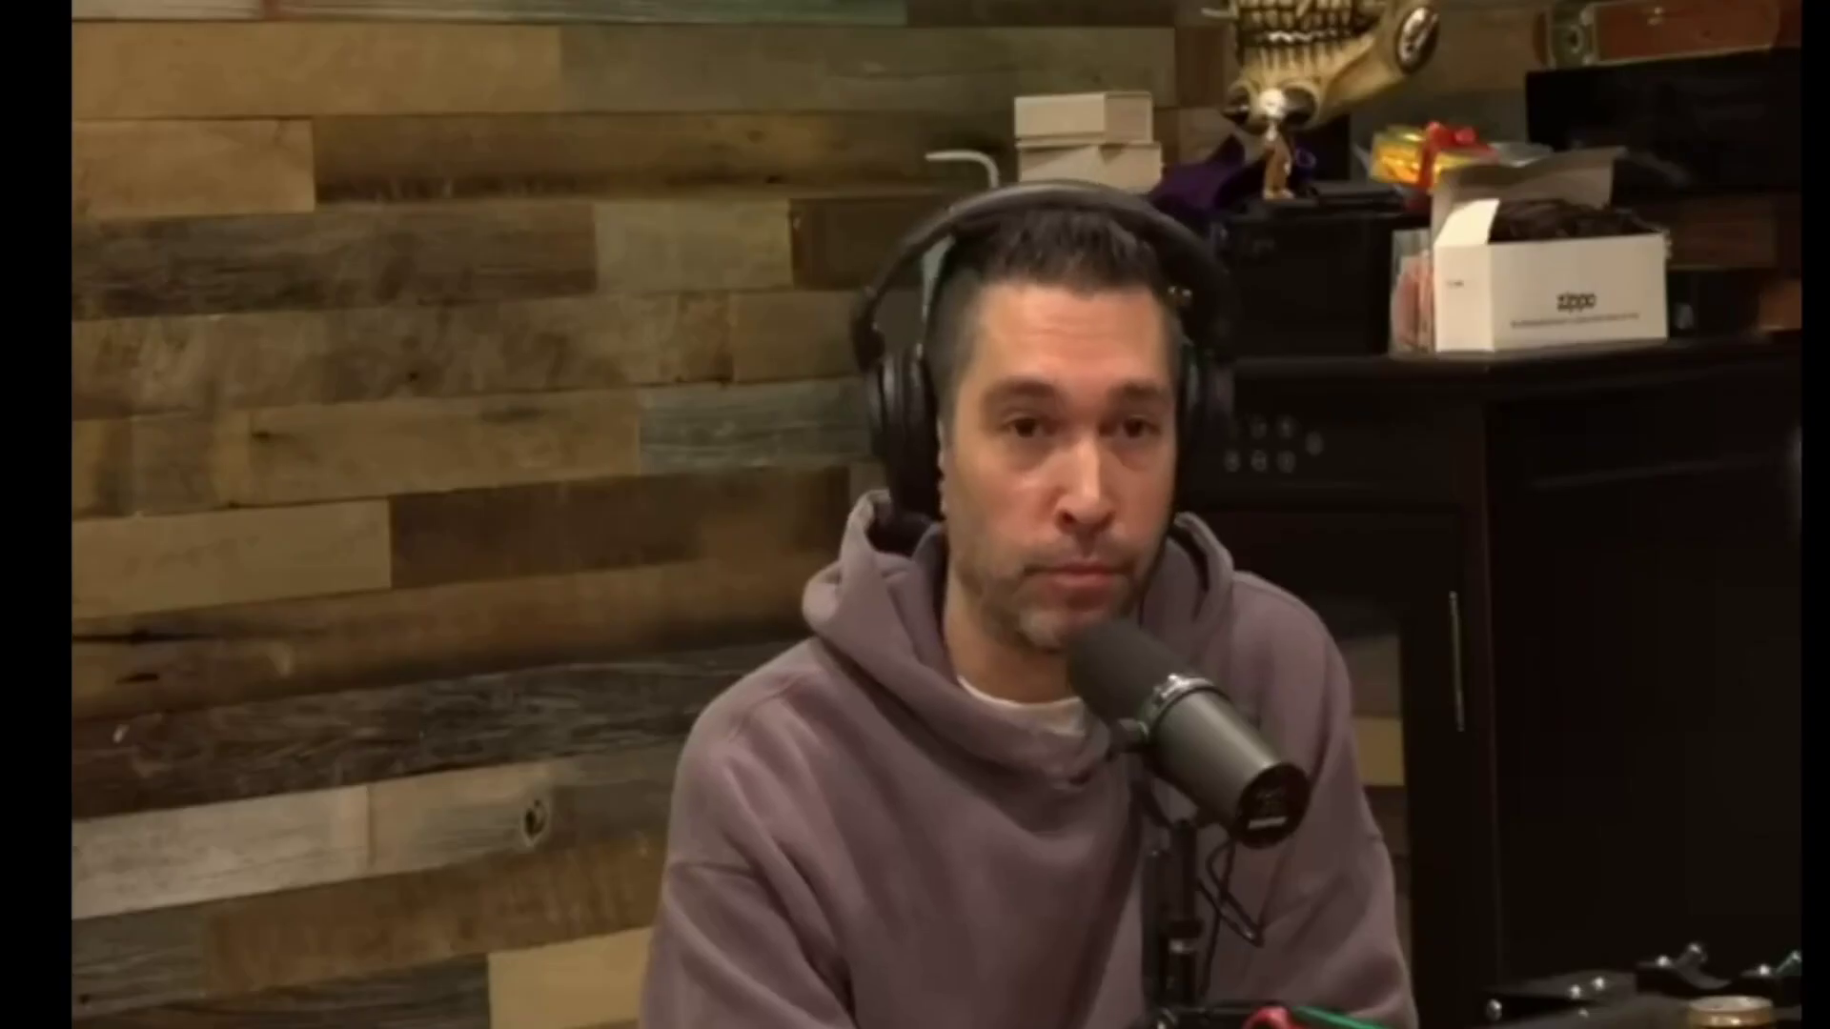
Highlight the SMAA explanation paragraph, then the SSAA SuperSampling Anti-Aliasing heading.
scroll(624, 399, down, 1)
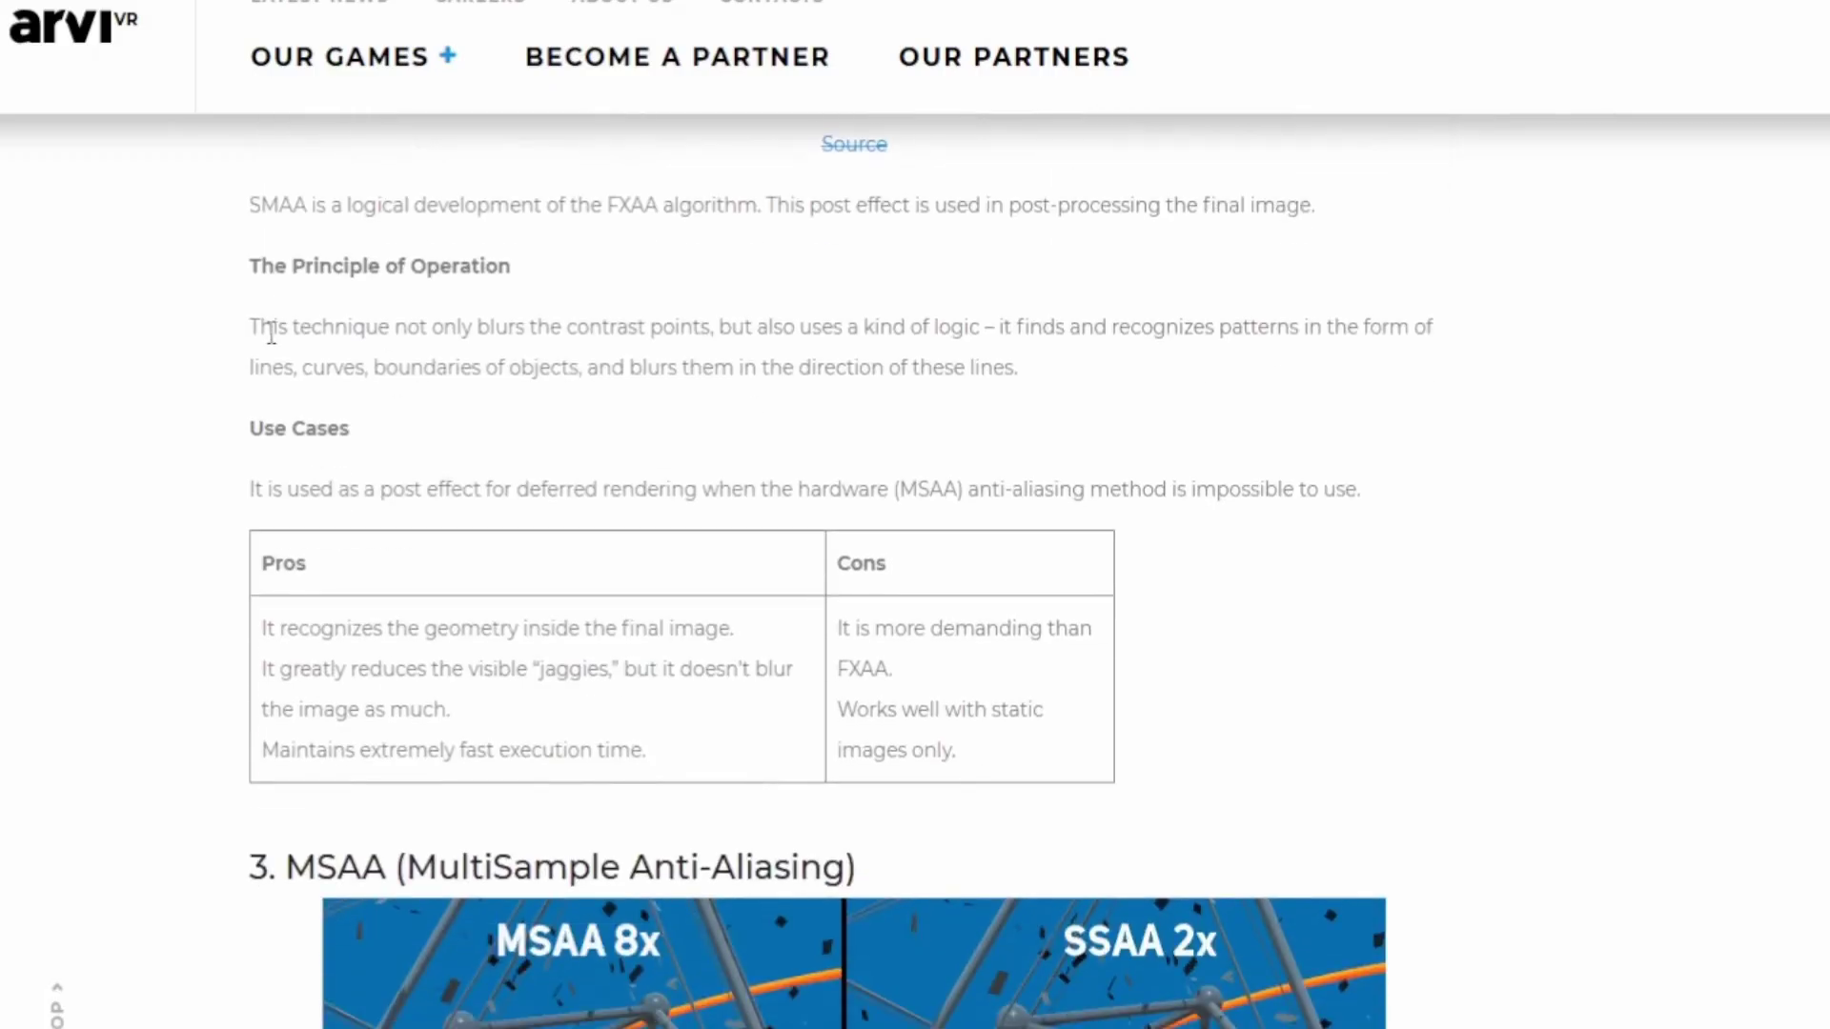
drag(270, 331, 1084, 373)
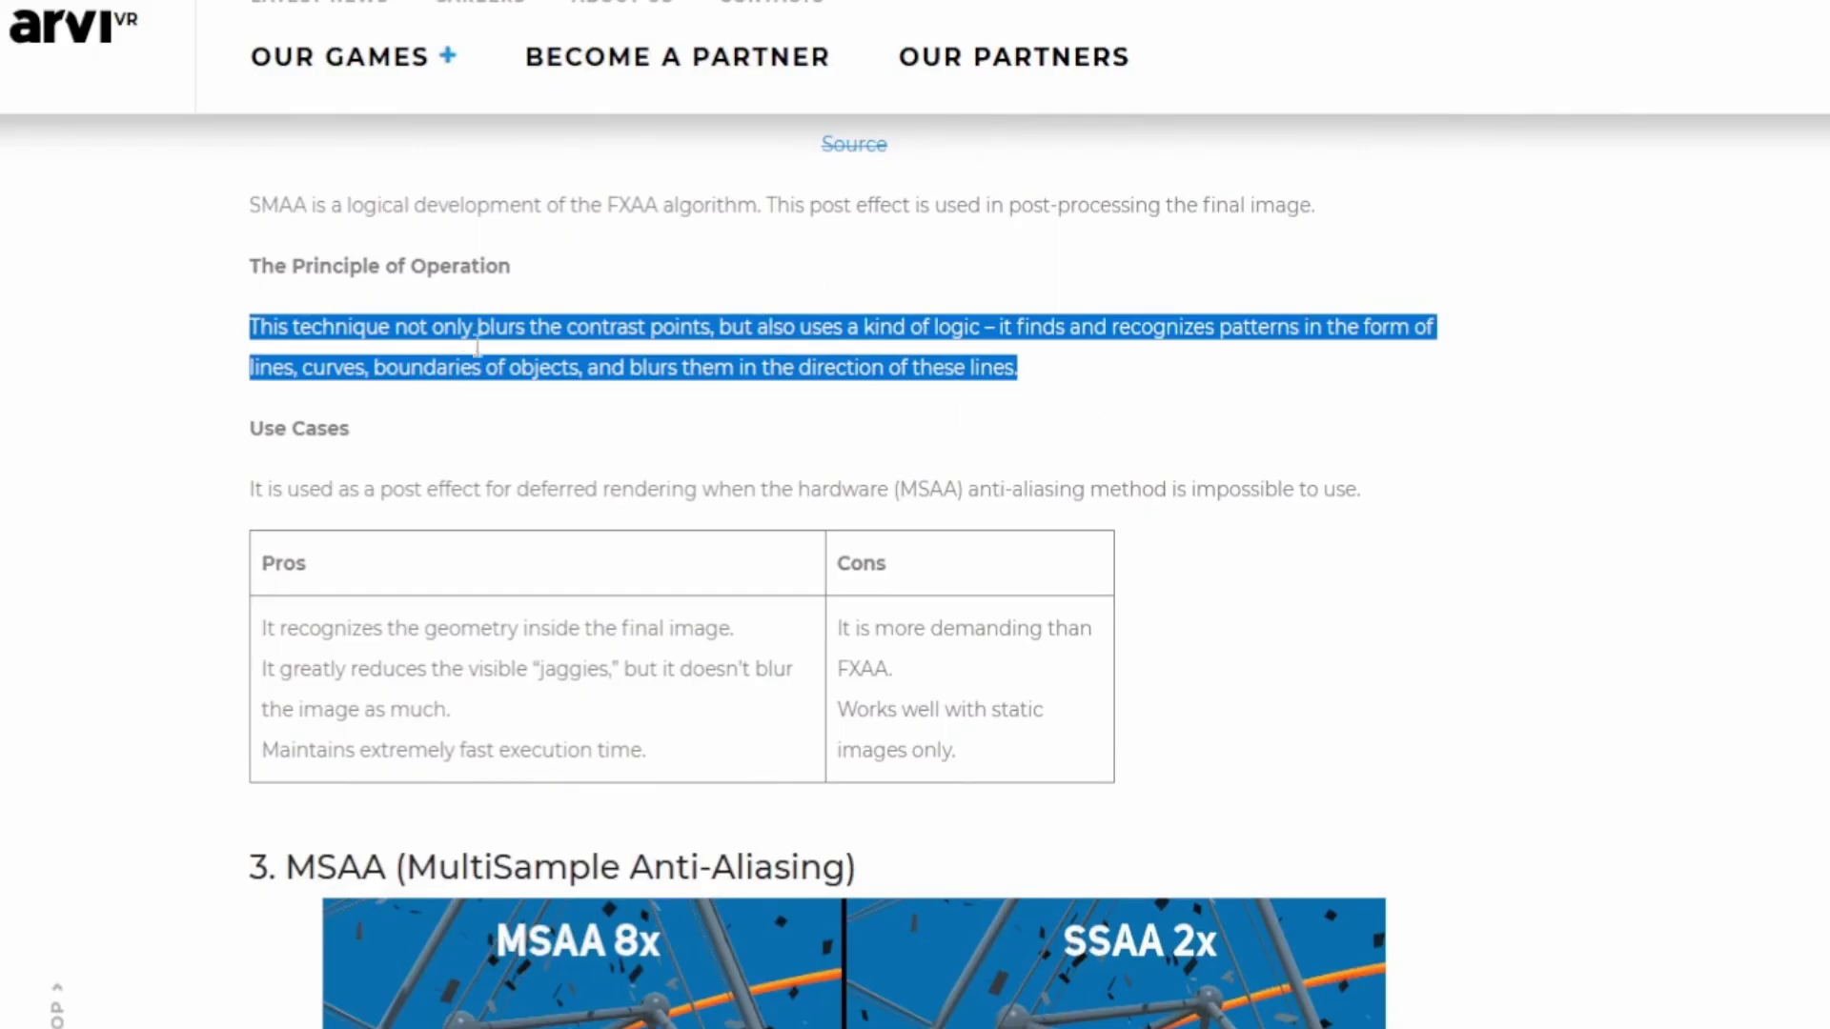
scroll(1668, 409, down, 15)
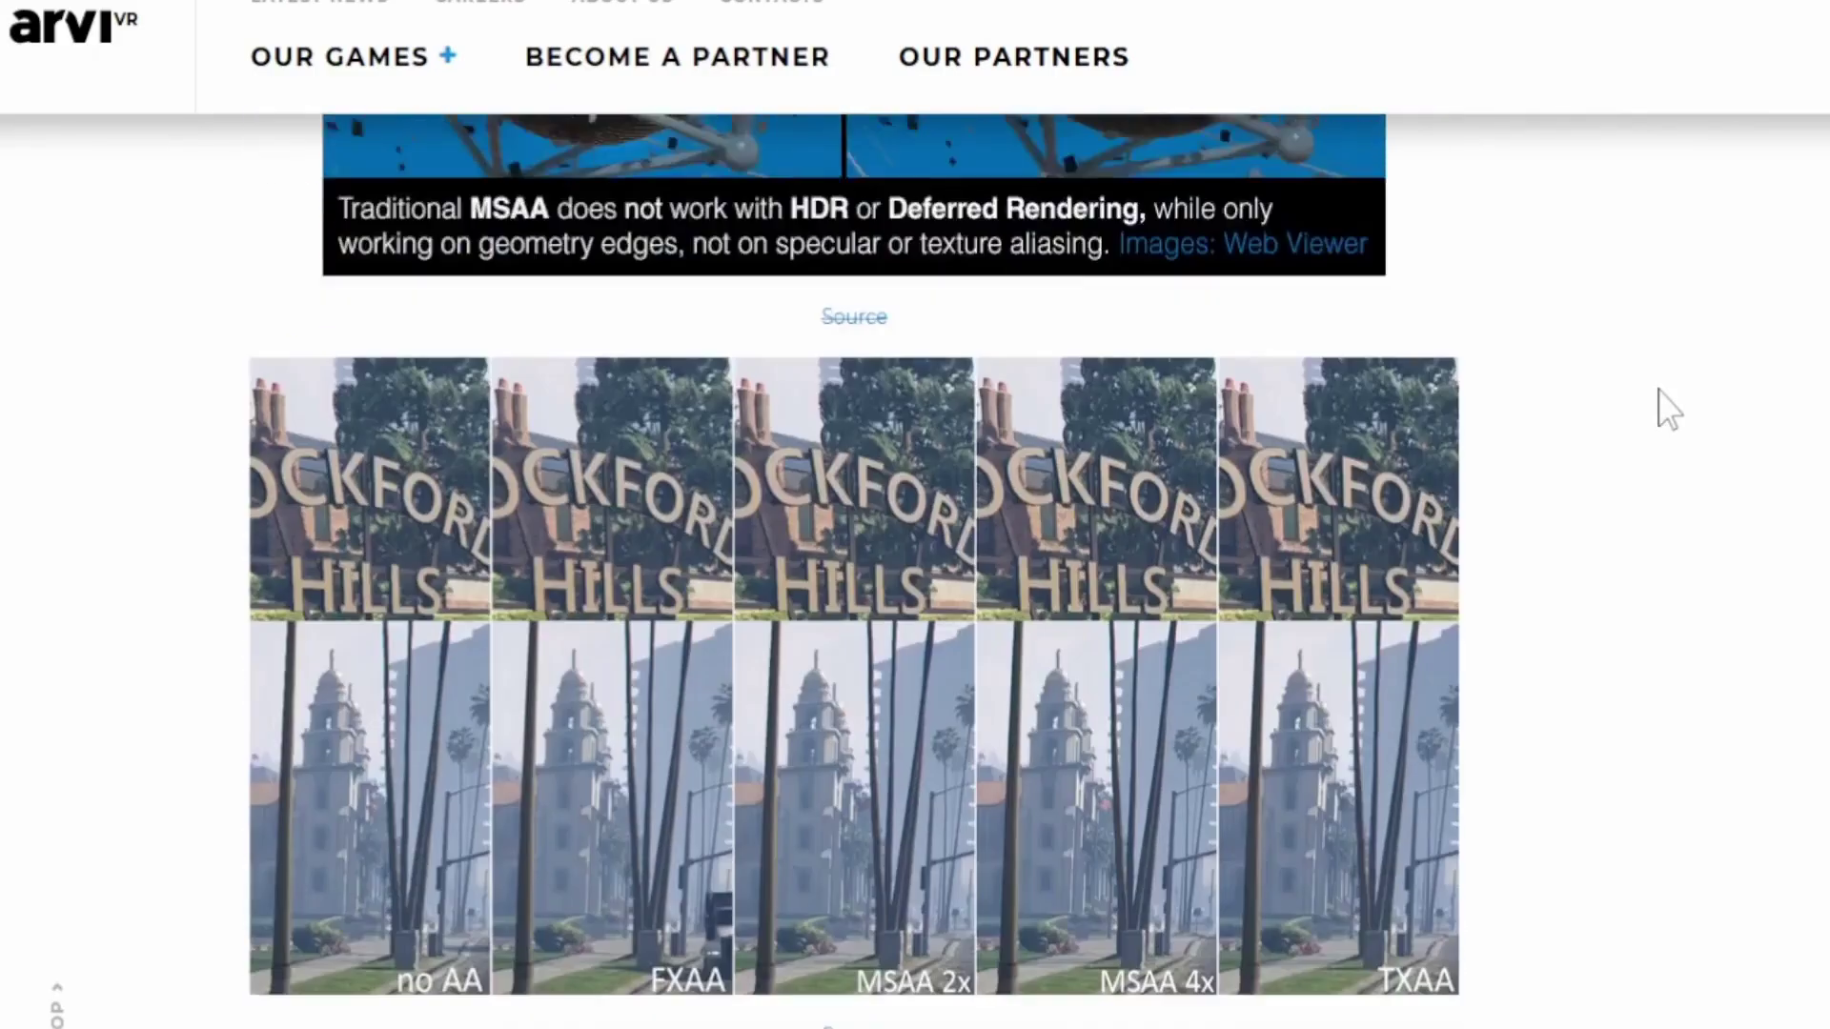
scroll(1667, 409, down, 13)
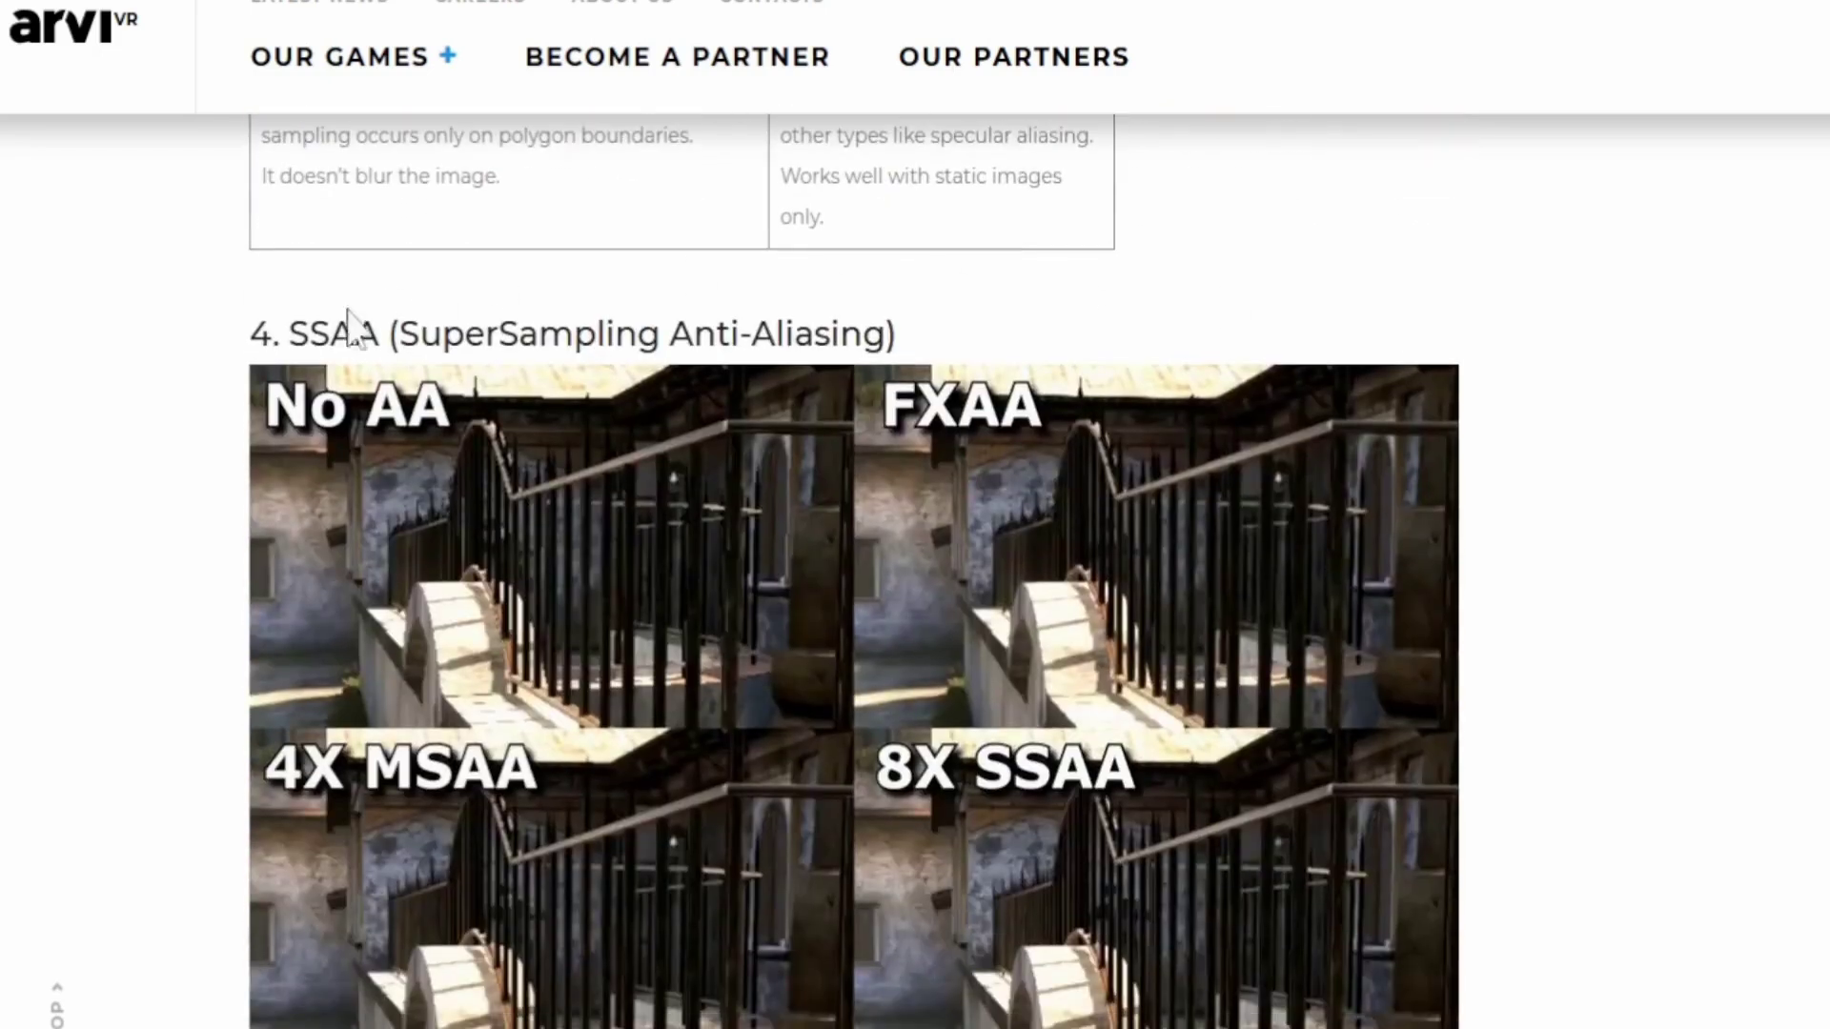
double_click(333, 324)
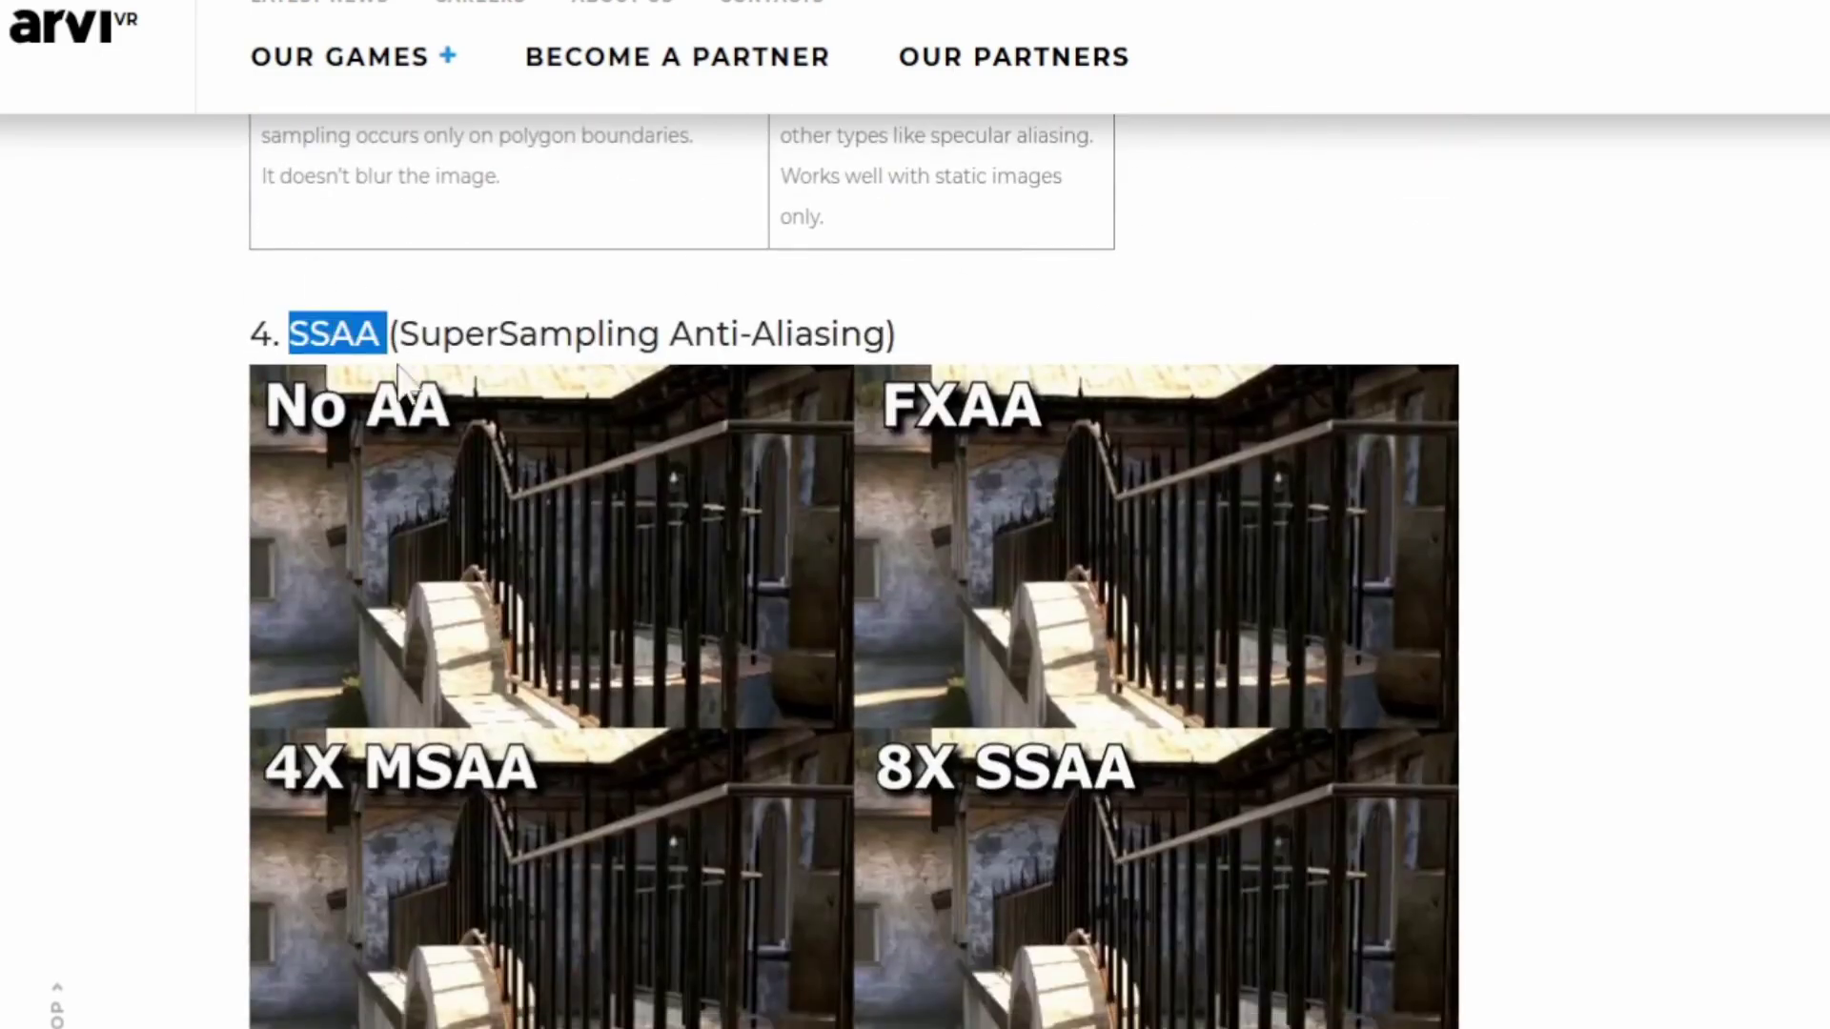
drag(399, 334, 837, 325)
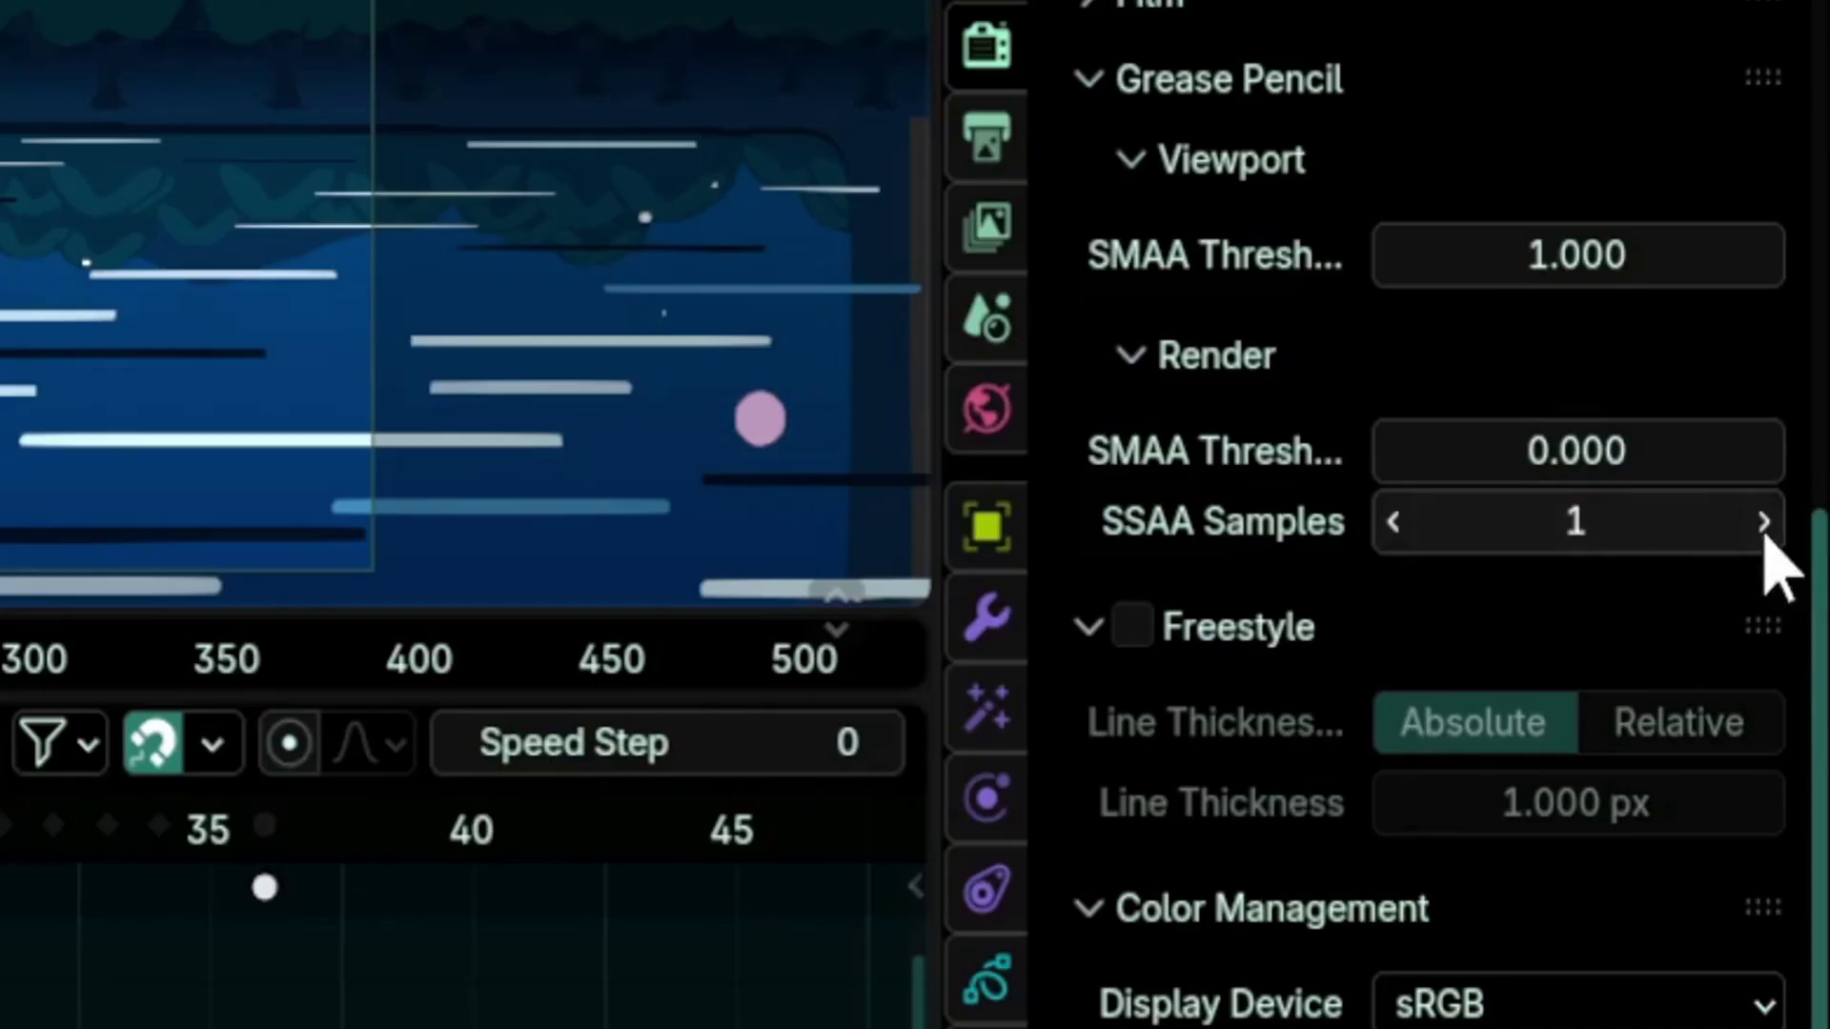
Raise SSAA Samples to 4 and highlight the opening of the SSAA description.
click(1764, 522)
click(1765, 534)
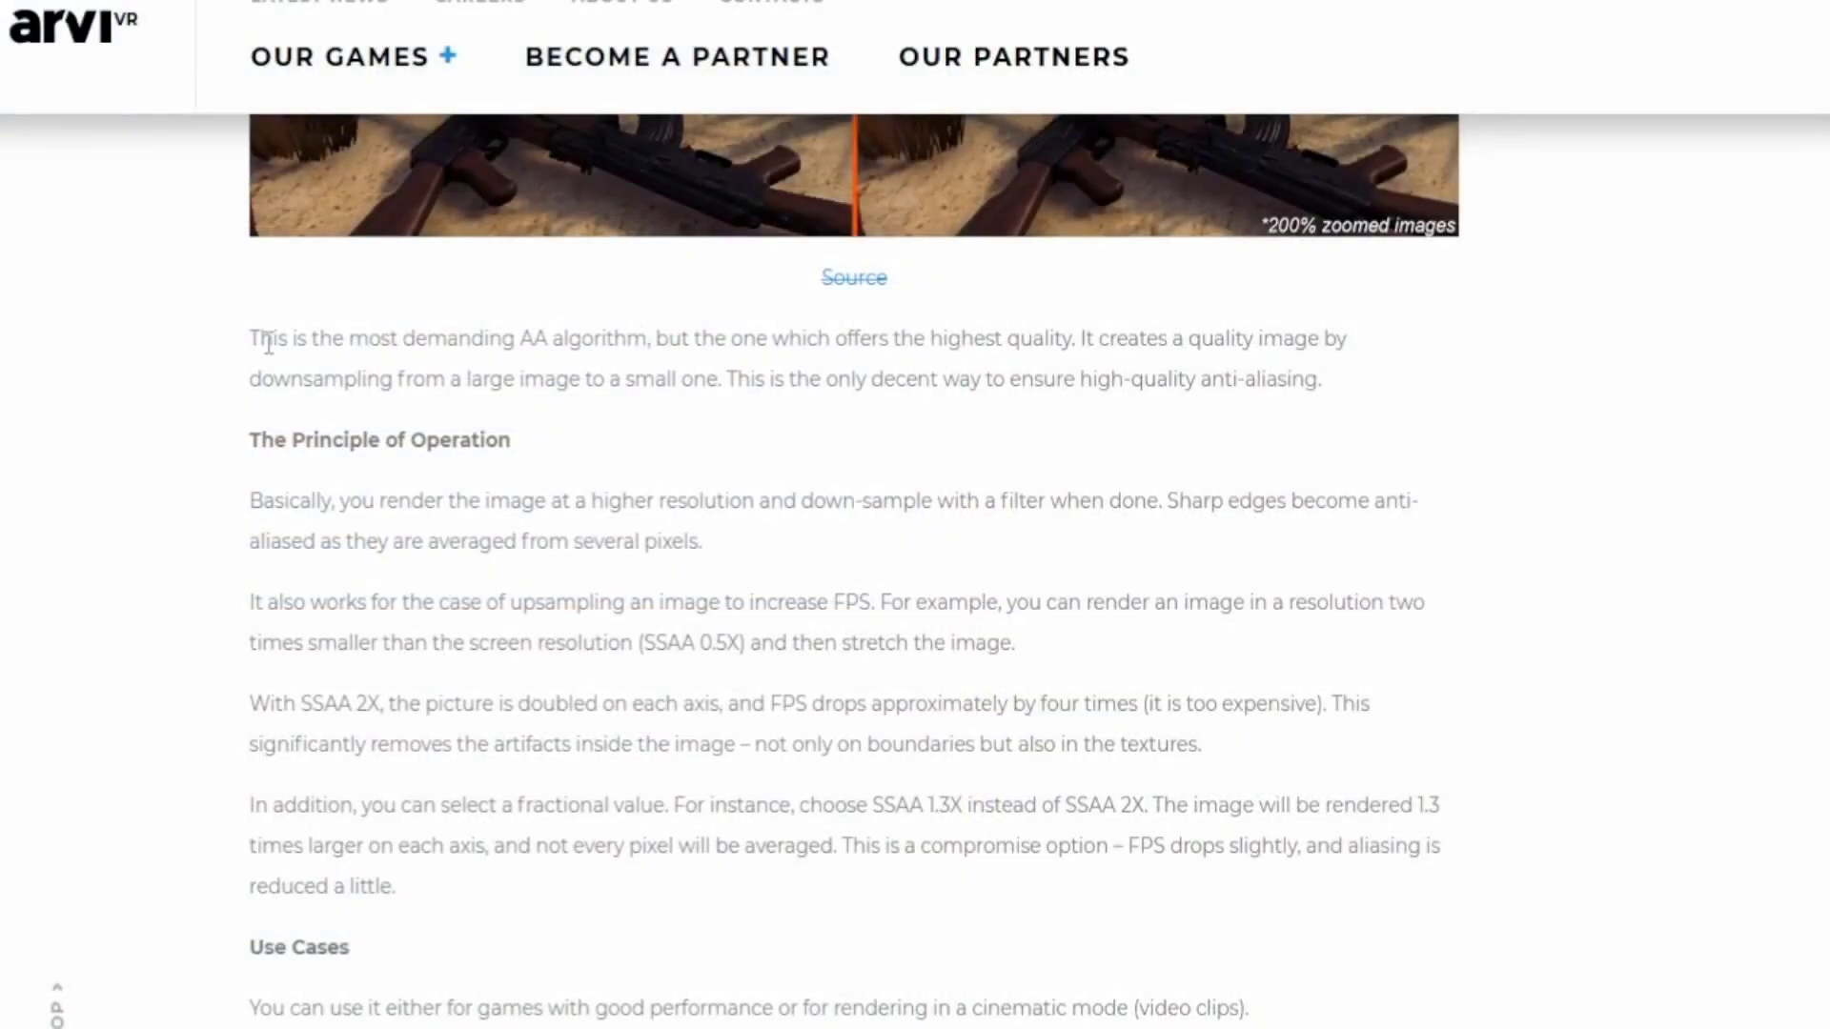
drag(269, 343, 522, 353)
drag(271, 340, 1252, 373)
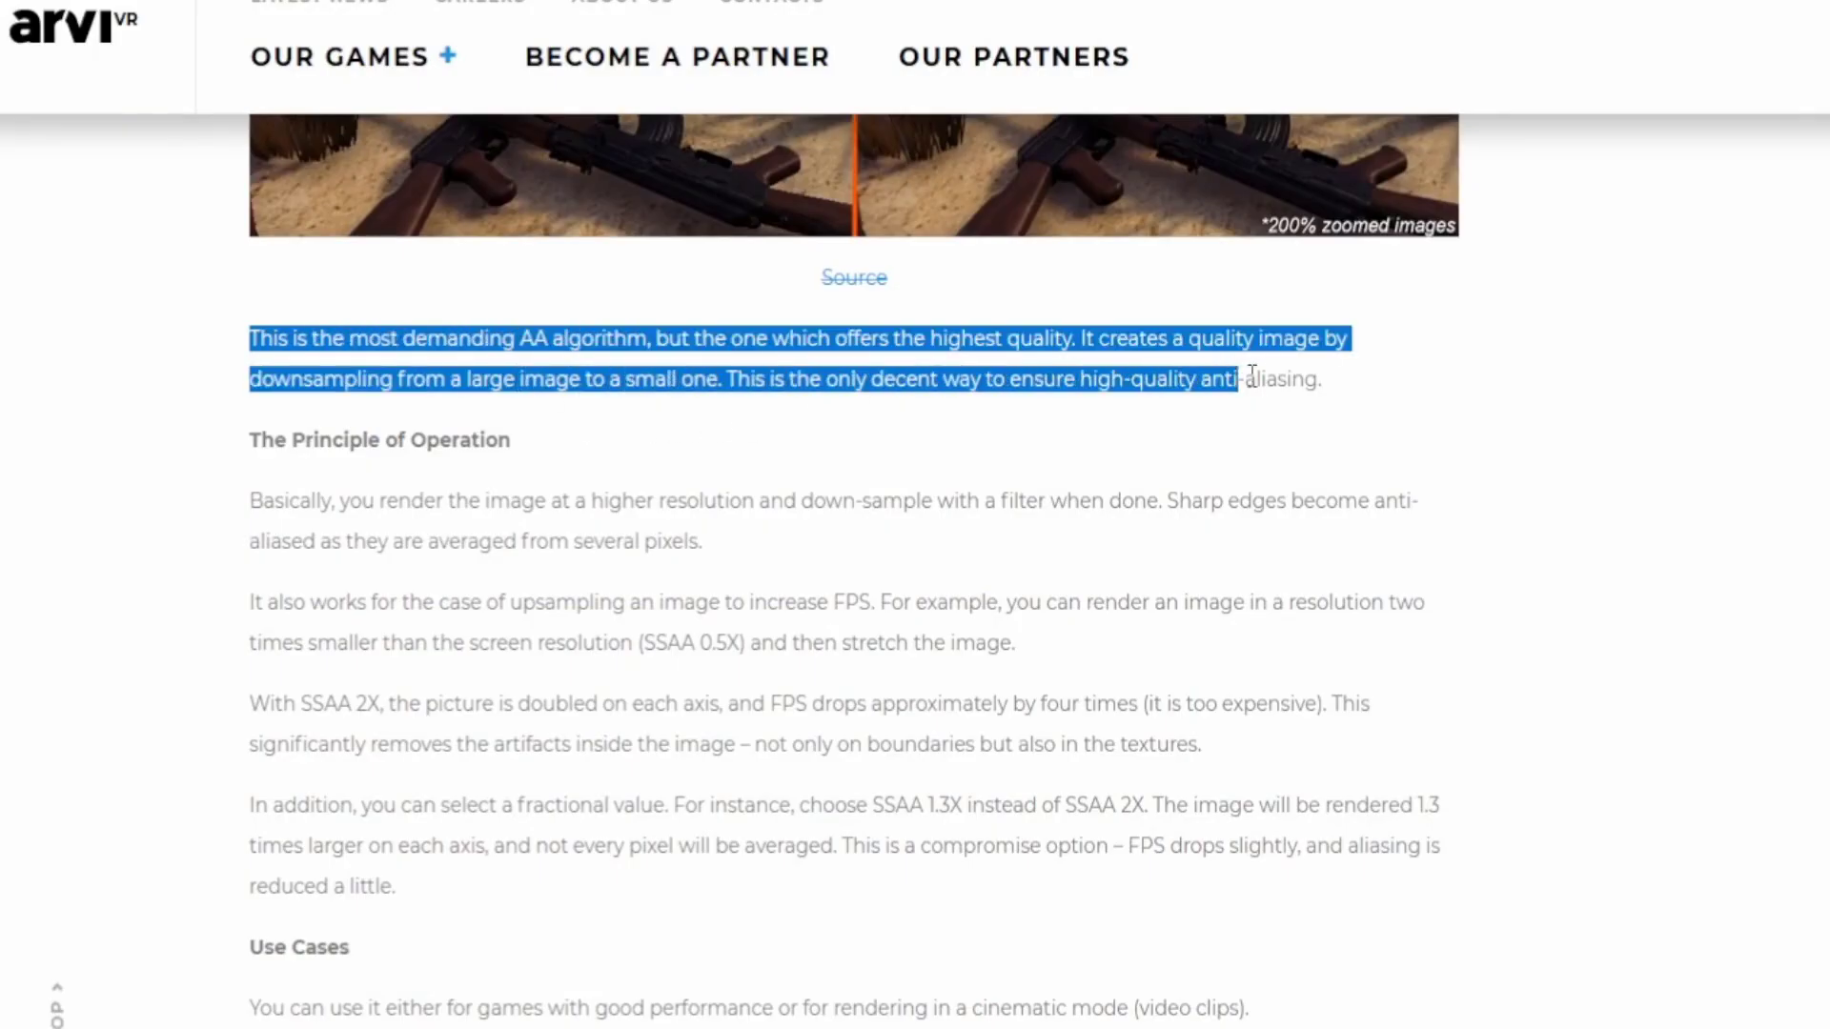
Highlight the SSAA description lines and the paragraph on its principle of operation.
click(1409, 386)
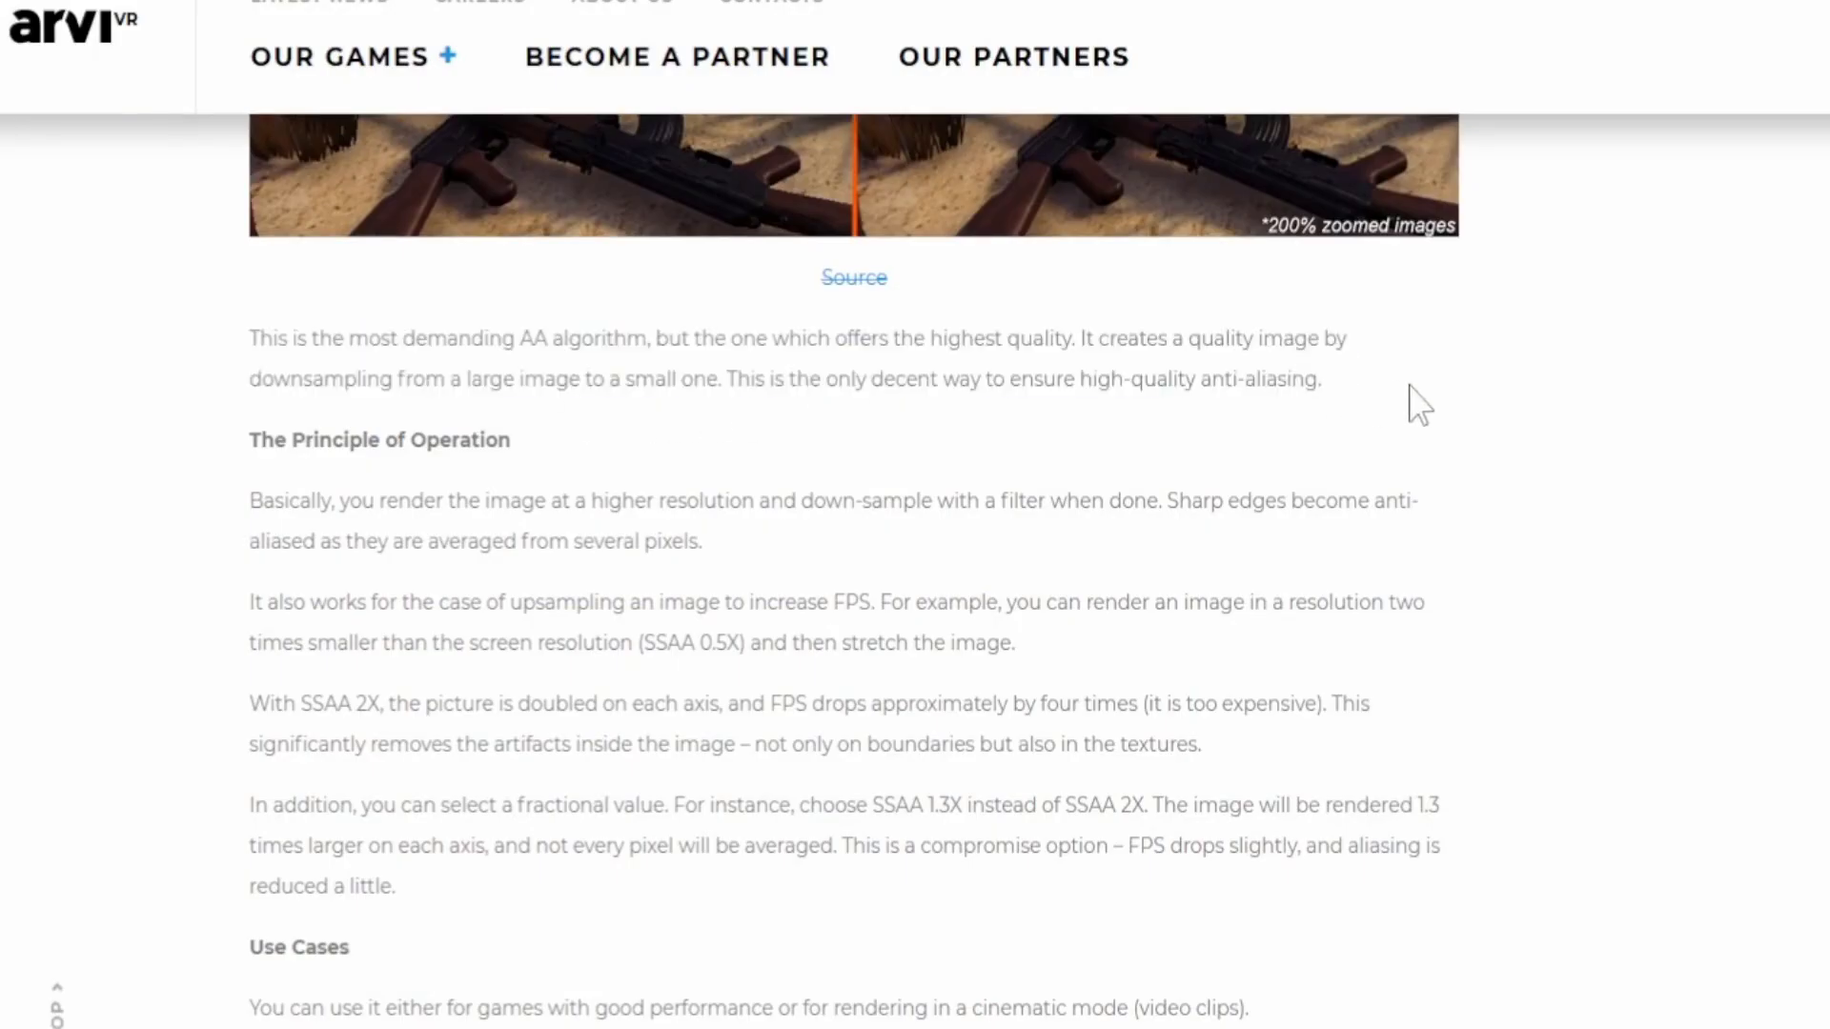
drag(729, 384, 1315, 391)
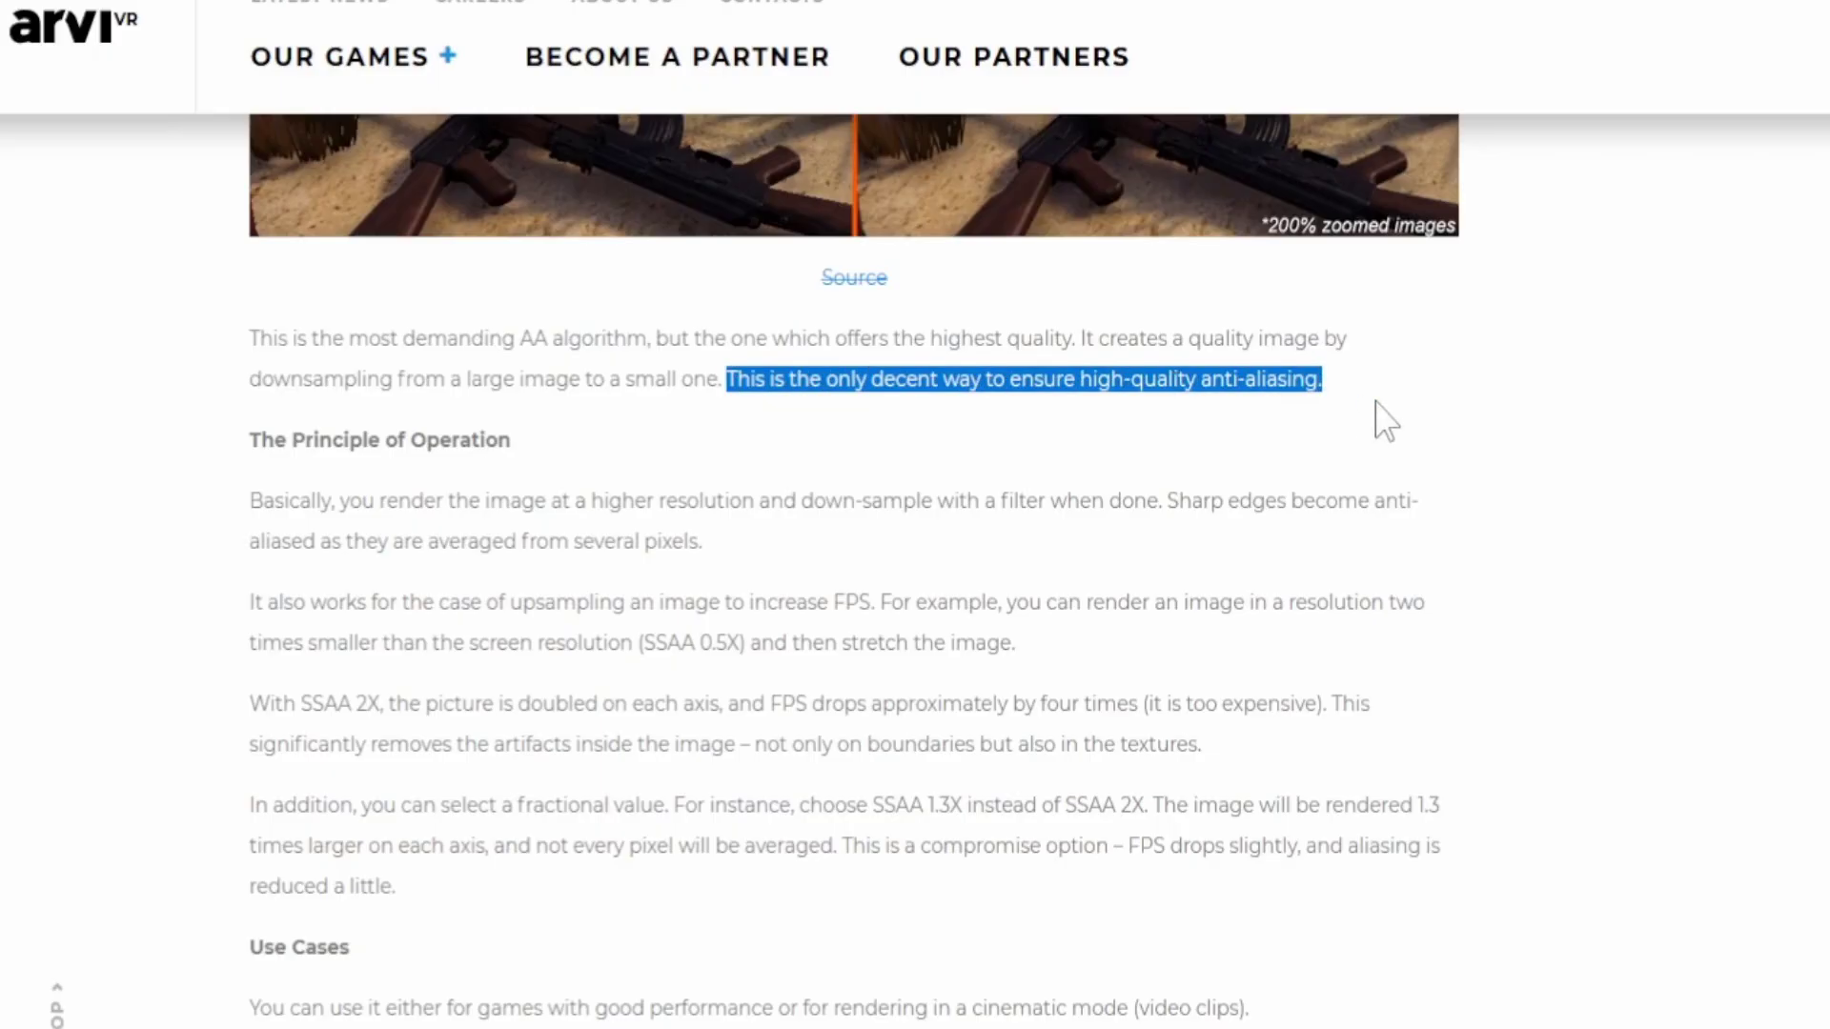
scroll(1385, 419, down, 2)
drag(251, 354, 1116, 386)
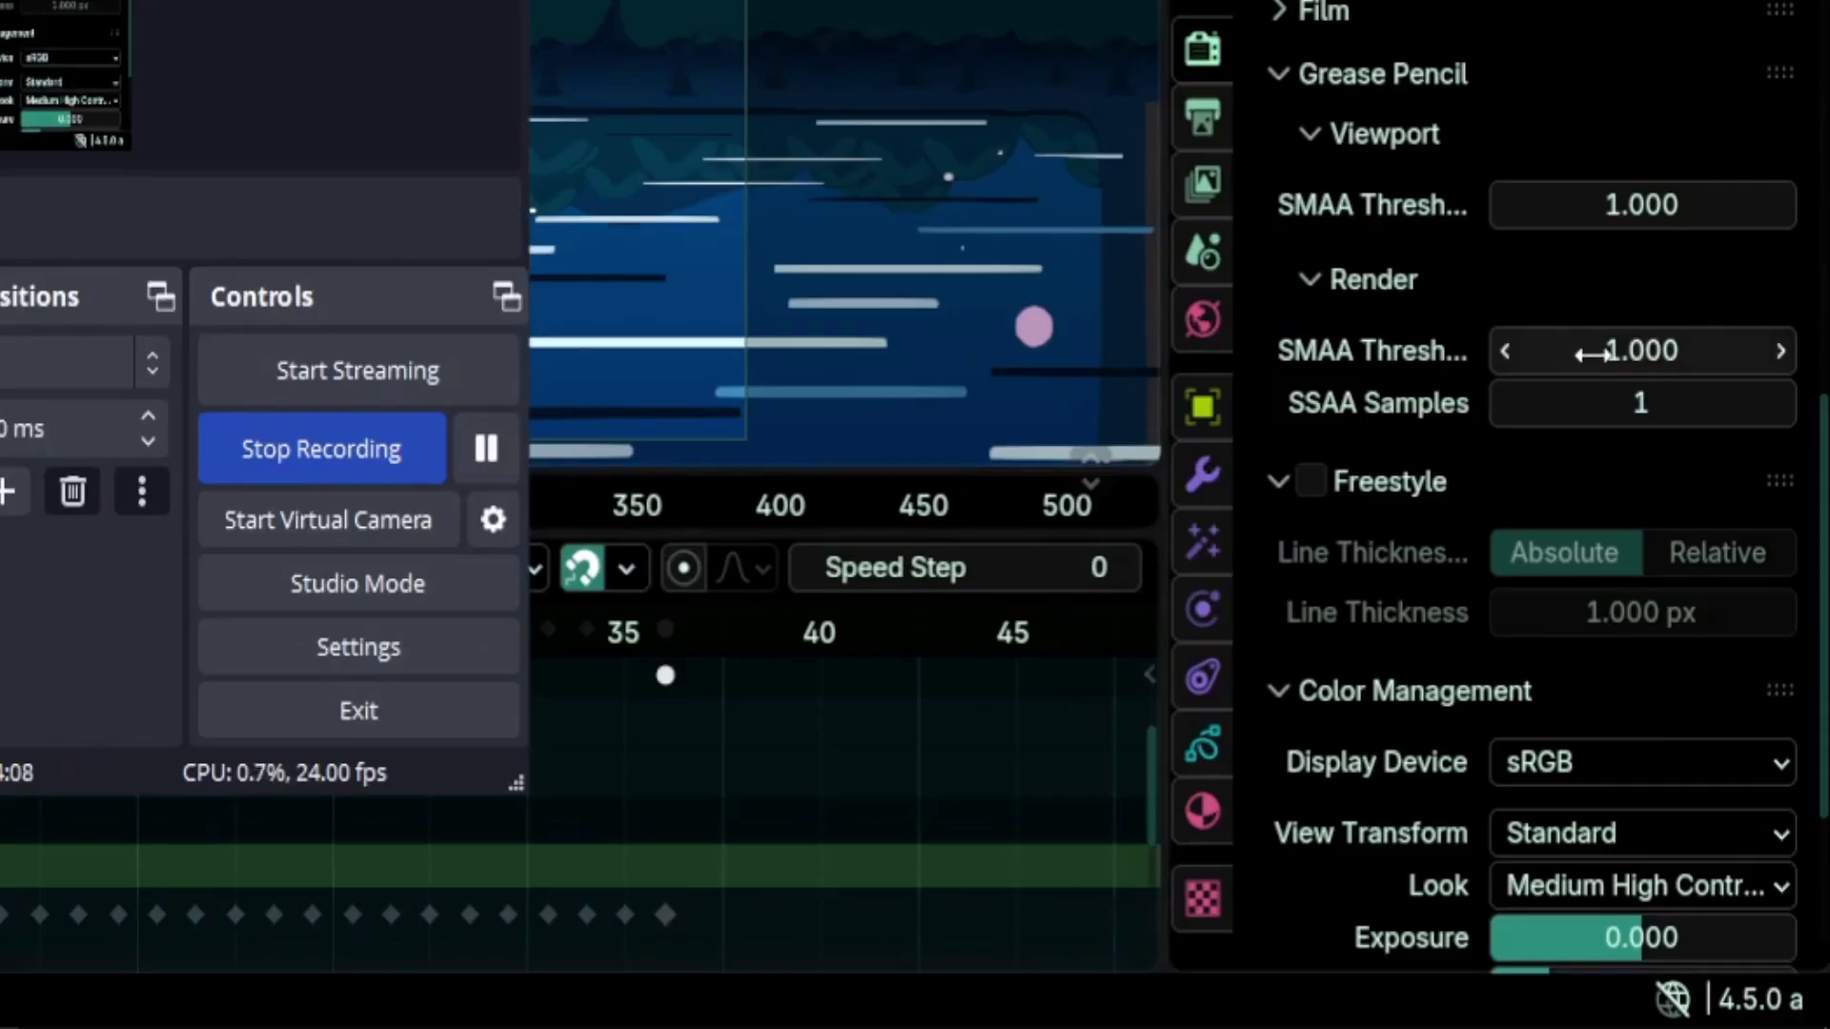
Set the Grease Pencil render SMAA Threshold to 0.
click(1594, 354)
click(1618, 278)
click(1587, 349)
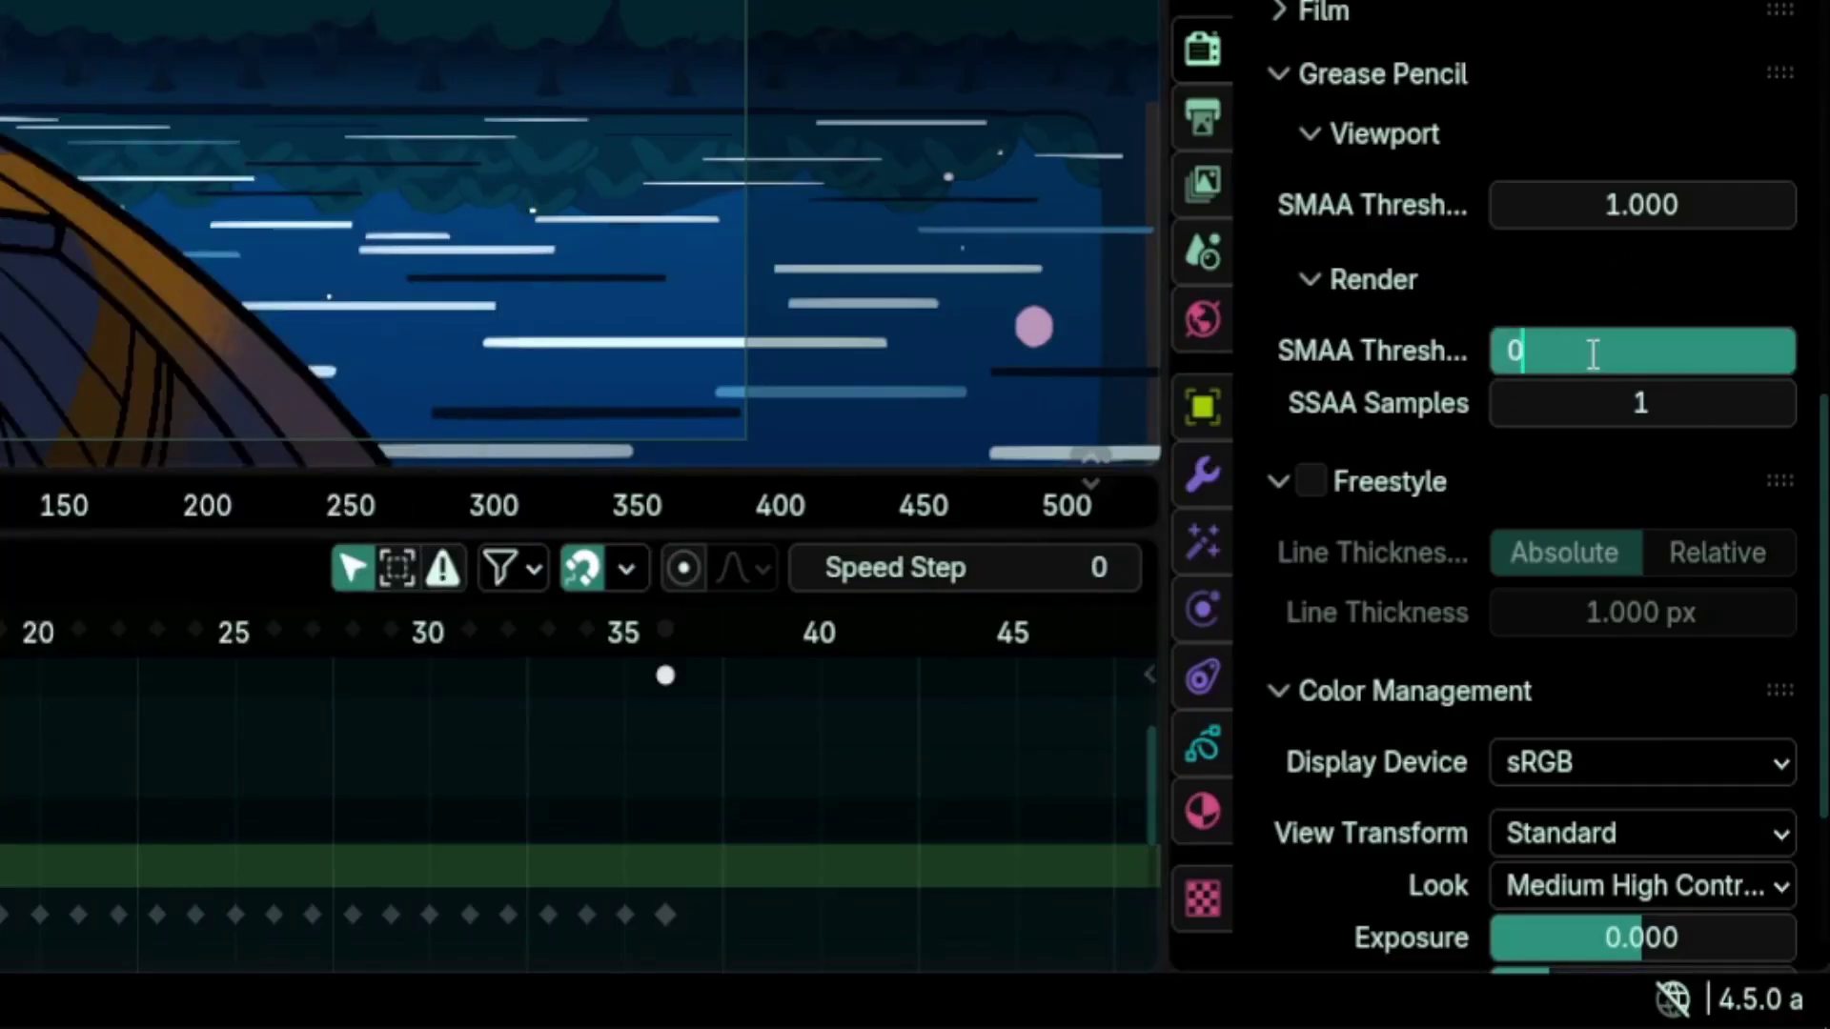
text(0)
key(Return)
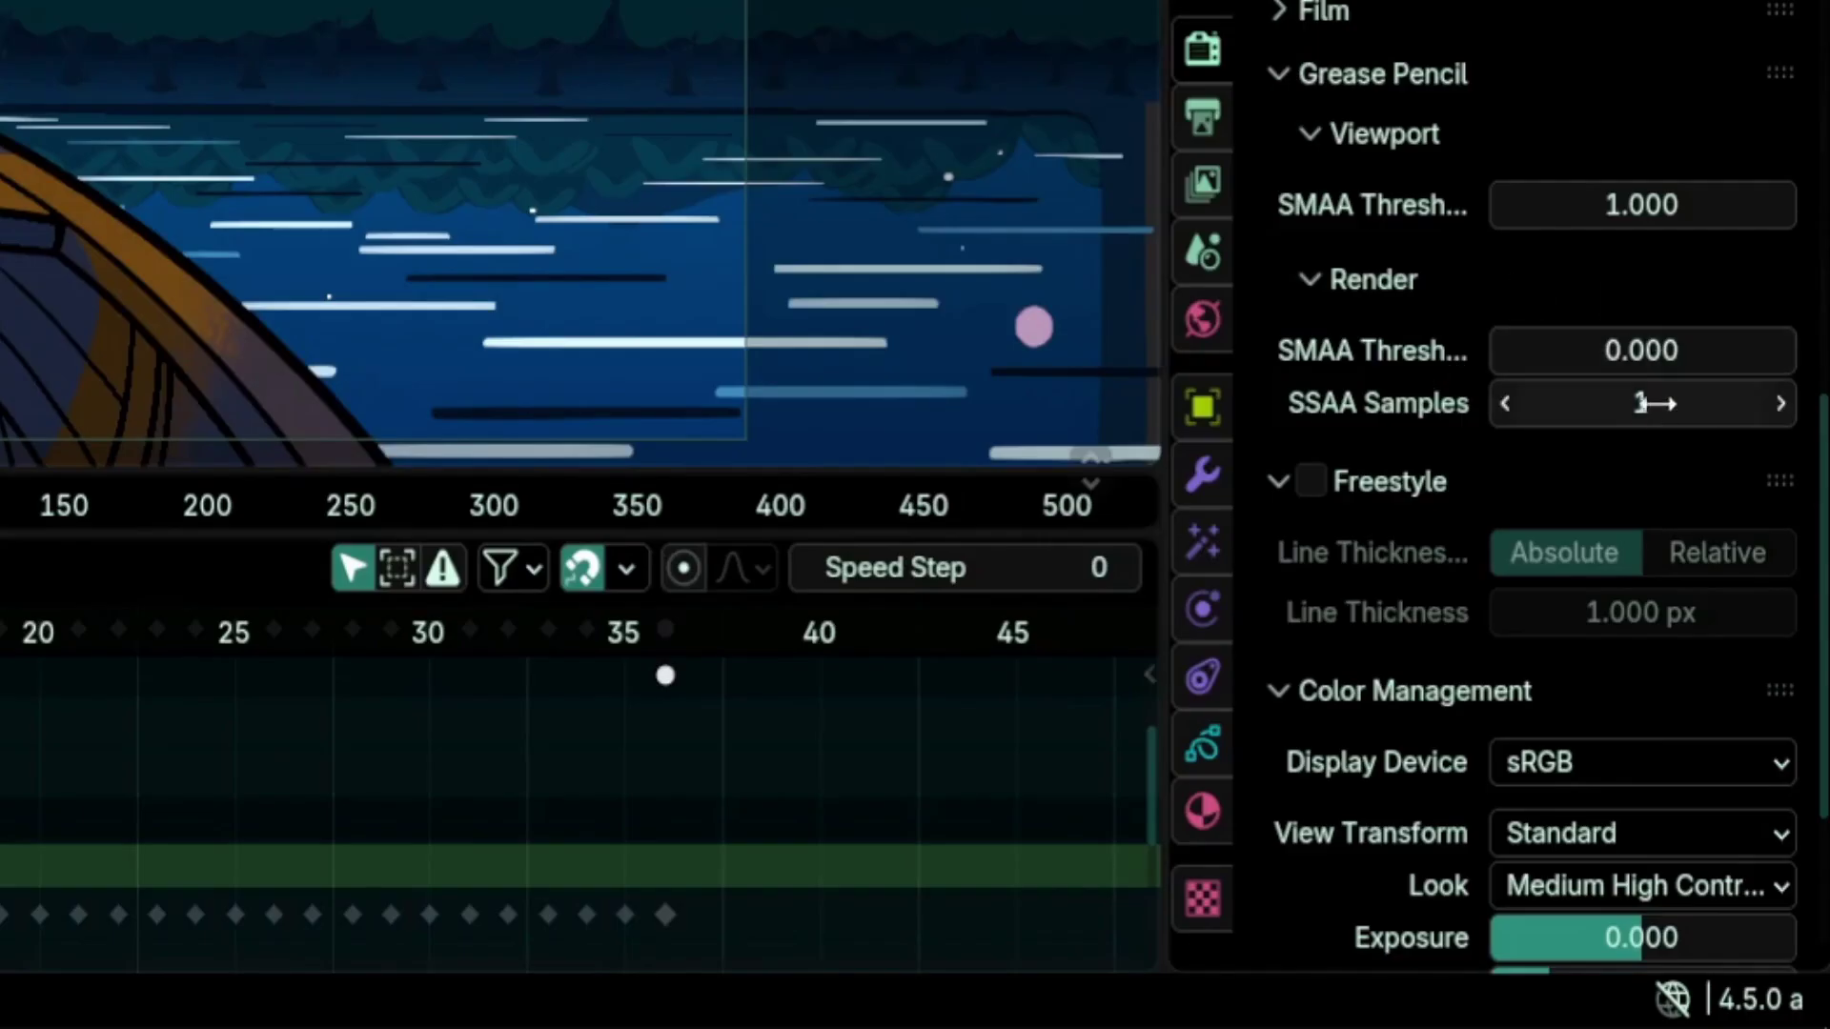
Raise SSAA Samples step by step to 4, then enter 8.
click(1780, 408)
click(1780, 408)
click(1780, 404)
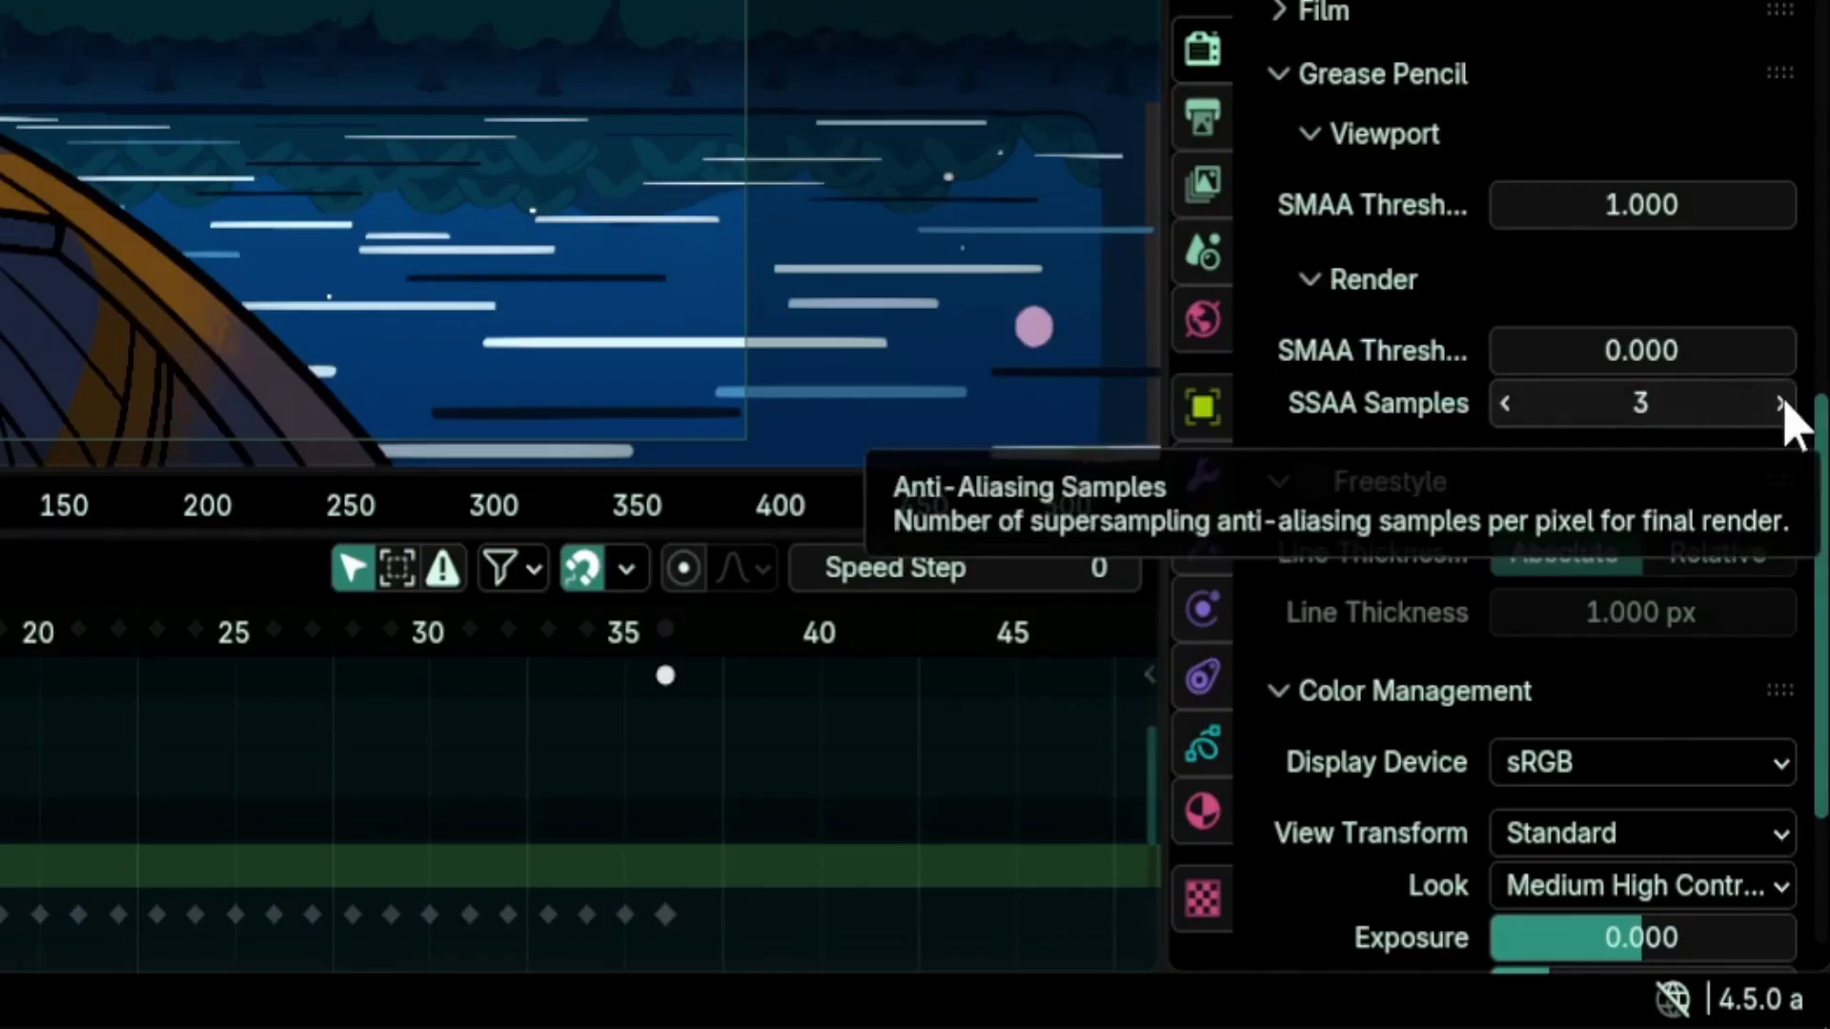
click(1587, 404)
text(8)
key(Return)
Try SSAA Samples values of 16, 32, 2 and 1.
click(1588, 404)
text(16)
key(Return)
click(1587, 404)
key(Return)
click(1588, 404)
key(Return)
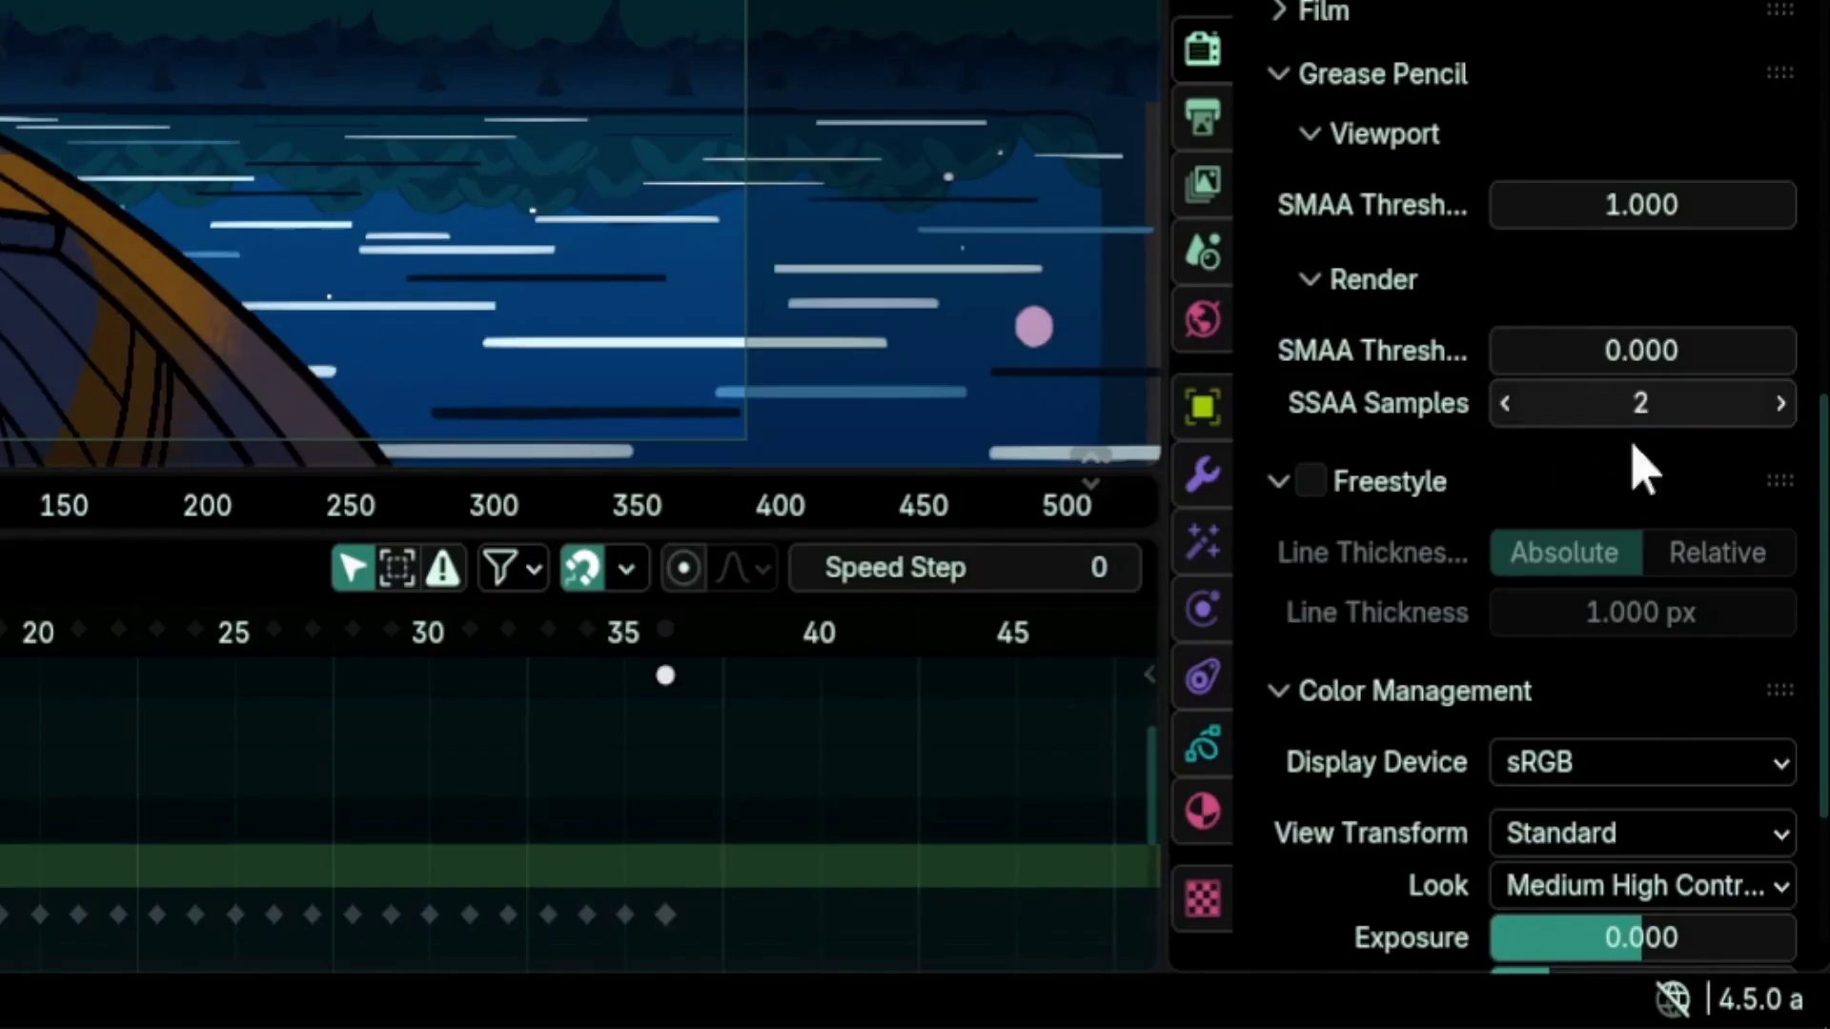
click(1669, 399)
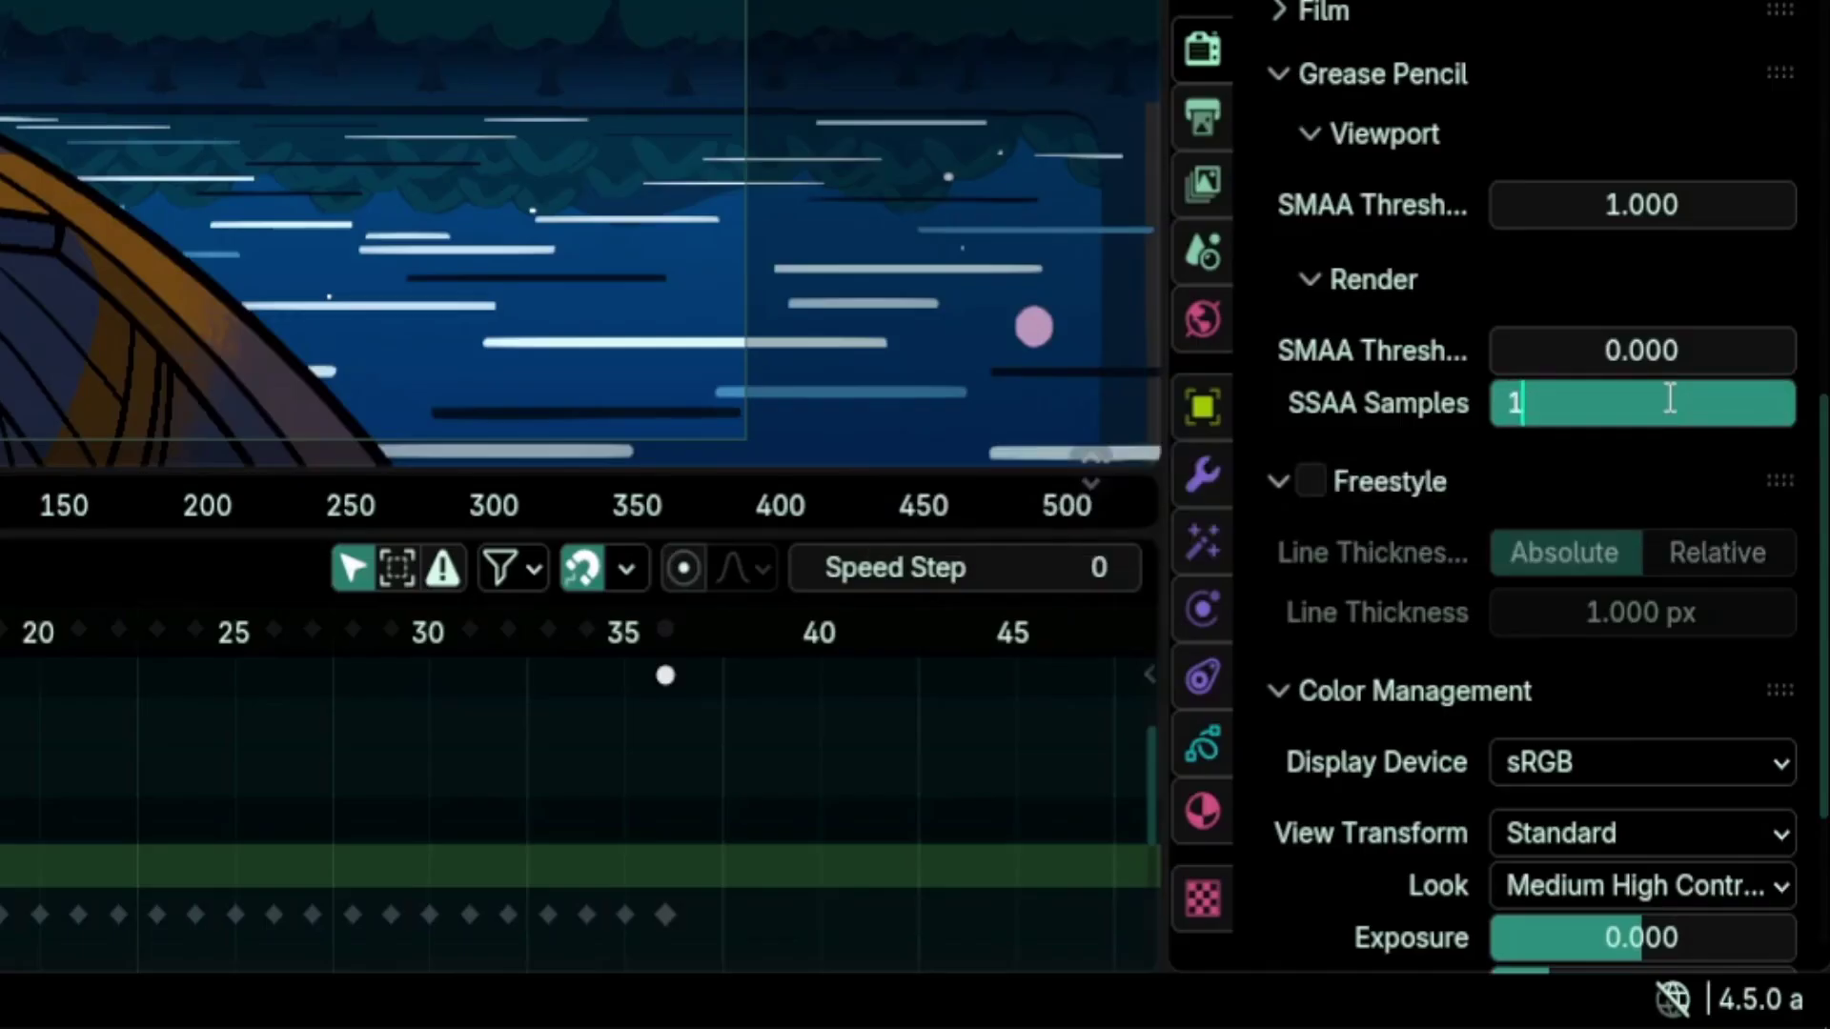
key(Return)
Set SSAA Samples to 8 and render SMAA Threshold to 1.000, then highlight the overblur warning.
click(1621, 404)
key(Return)
click(1670, 349)
key(Return)
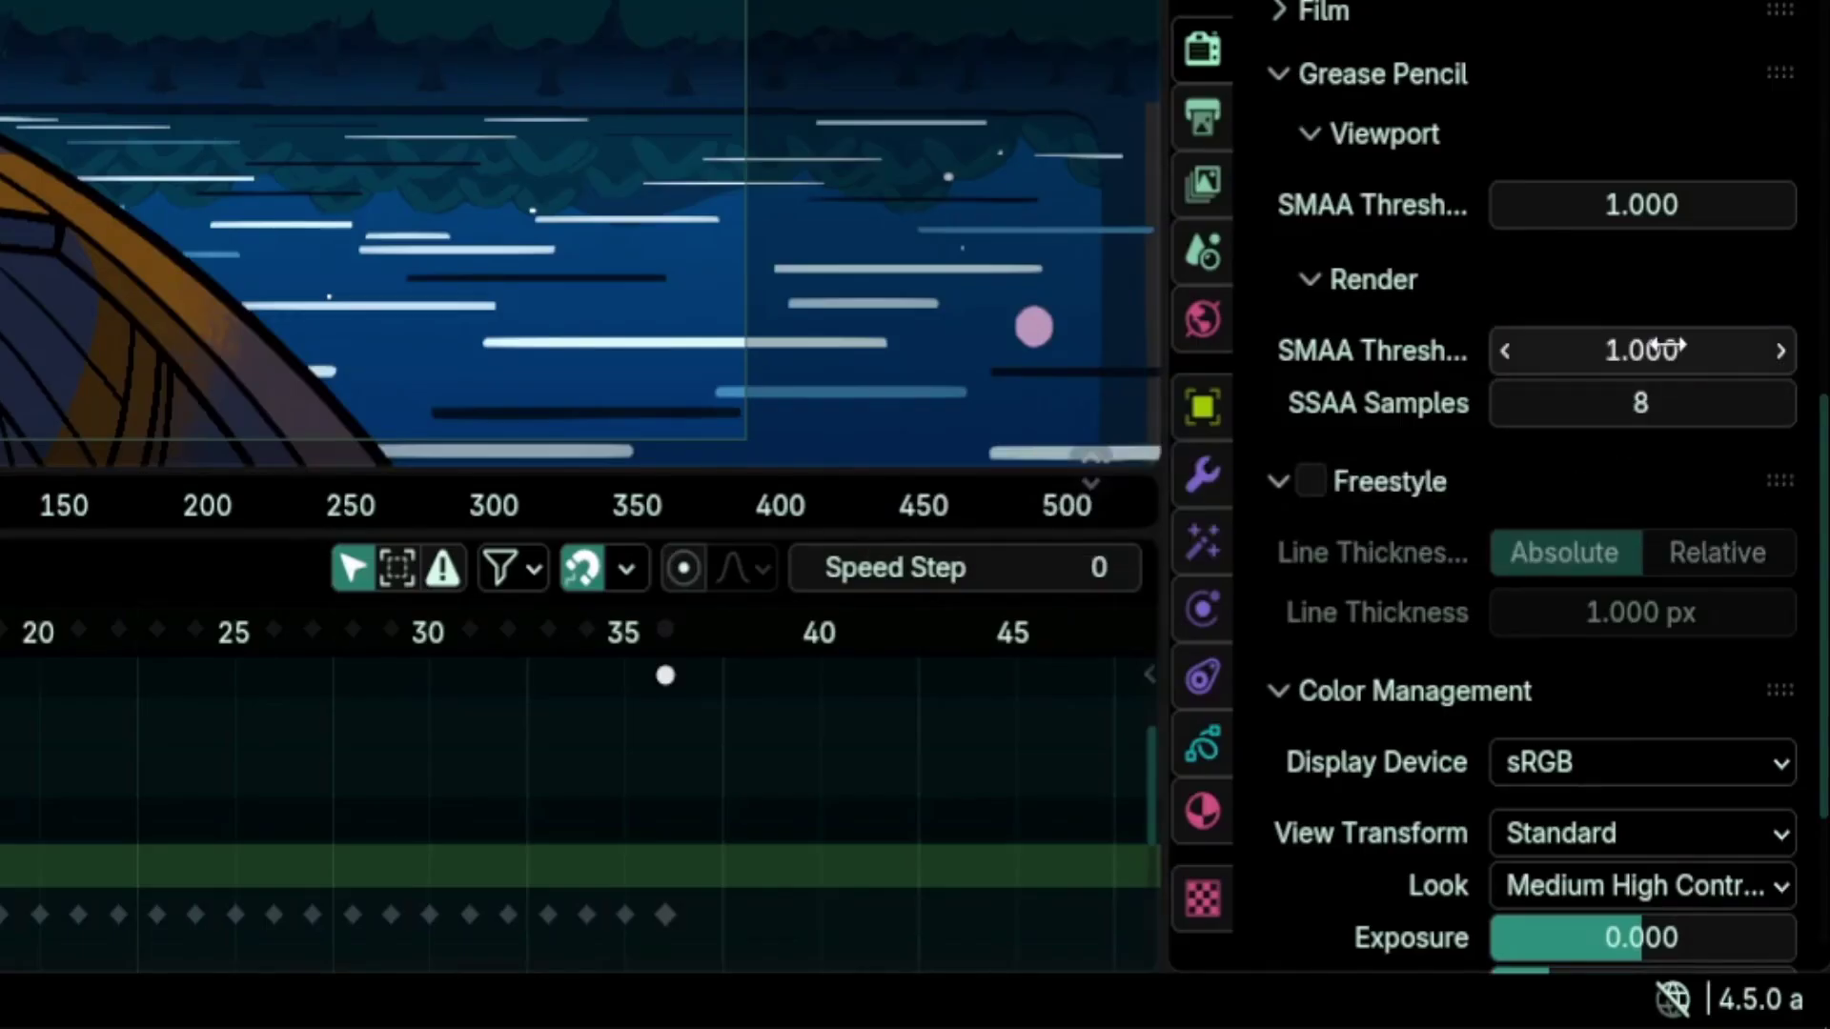
double_click(439, 601)
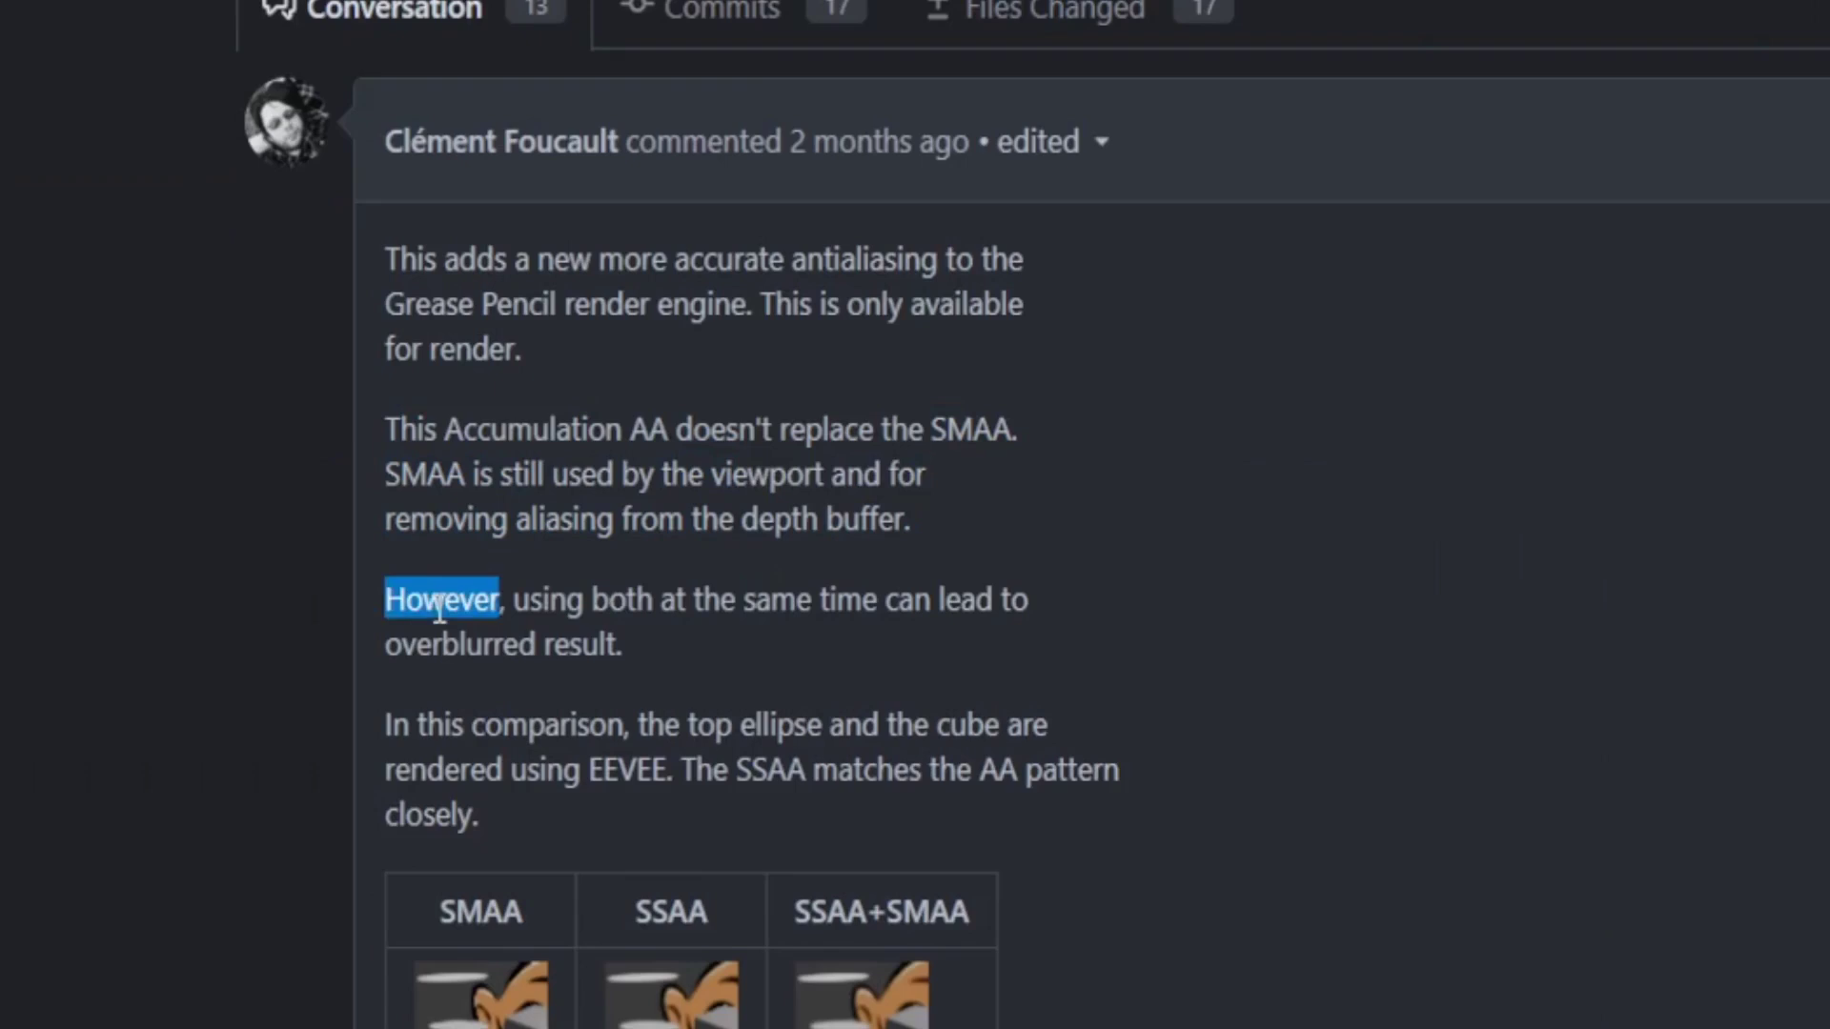
drag(440, 610, 1052, 658)
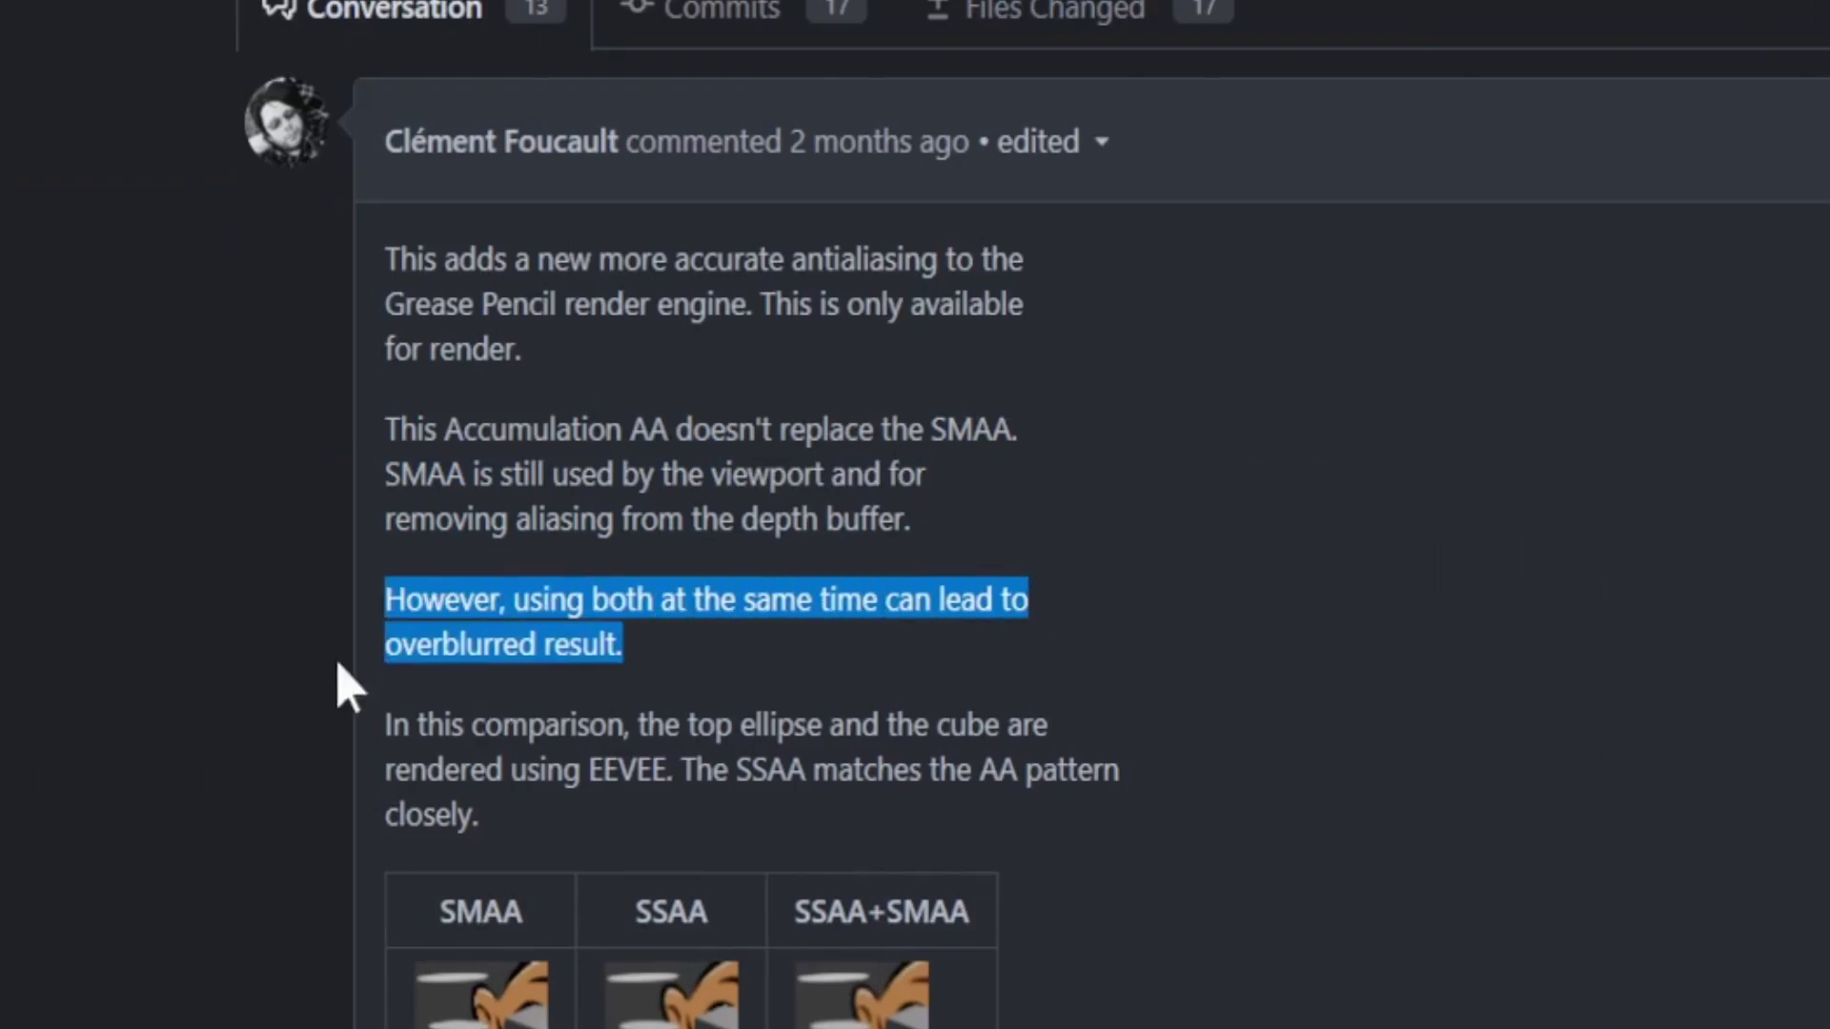
Highlight the PR note that combining SMAA and SSAA can overblur Grease Pencil strokes.
mouse_move(774, 591)
mouse_down()
mouse_move(1020, 590)
mouse_move(1087, 633)
mouse_move(1267, 648)
mouse_up()
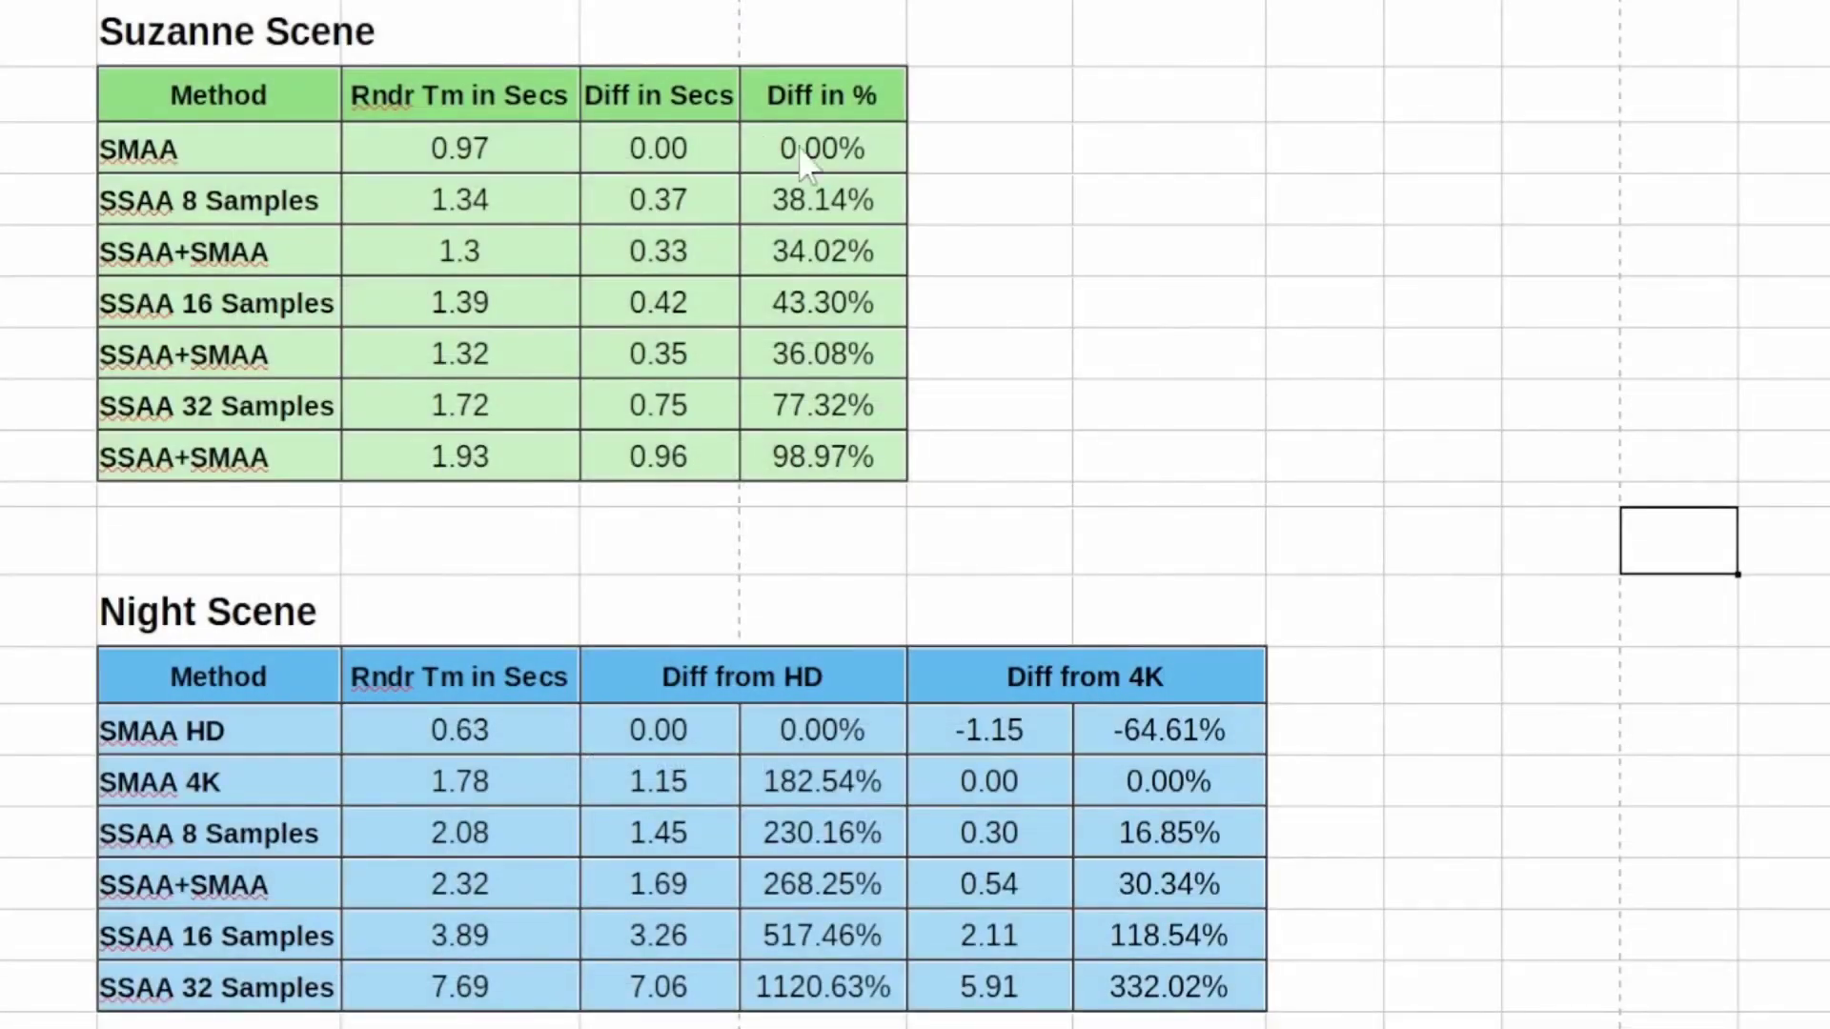
Select the Suzanne Diff in % and Night scene Diff from HD/4K % columns, then highlight the depth-buffer text.
drag(800, 162, 813, 481)
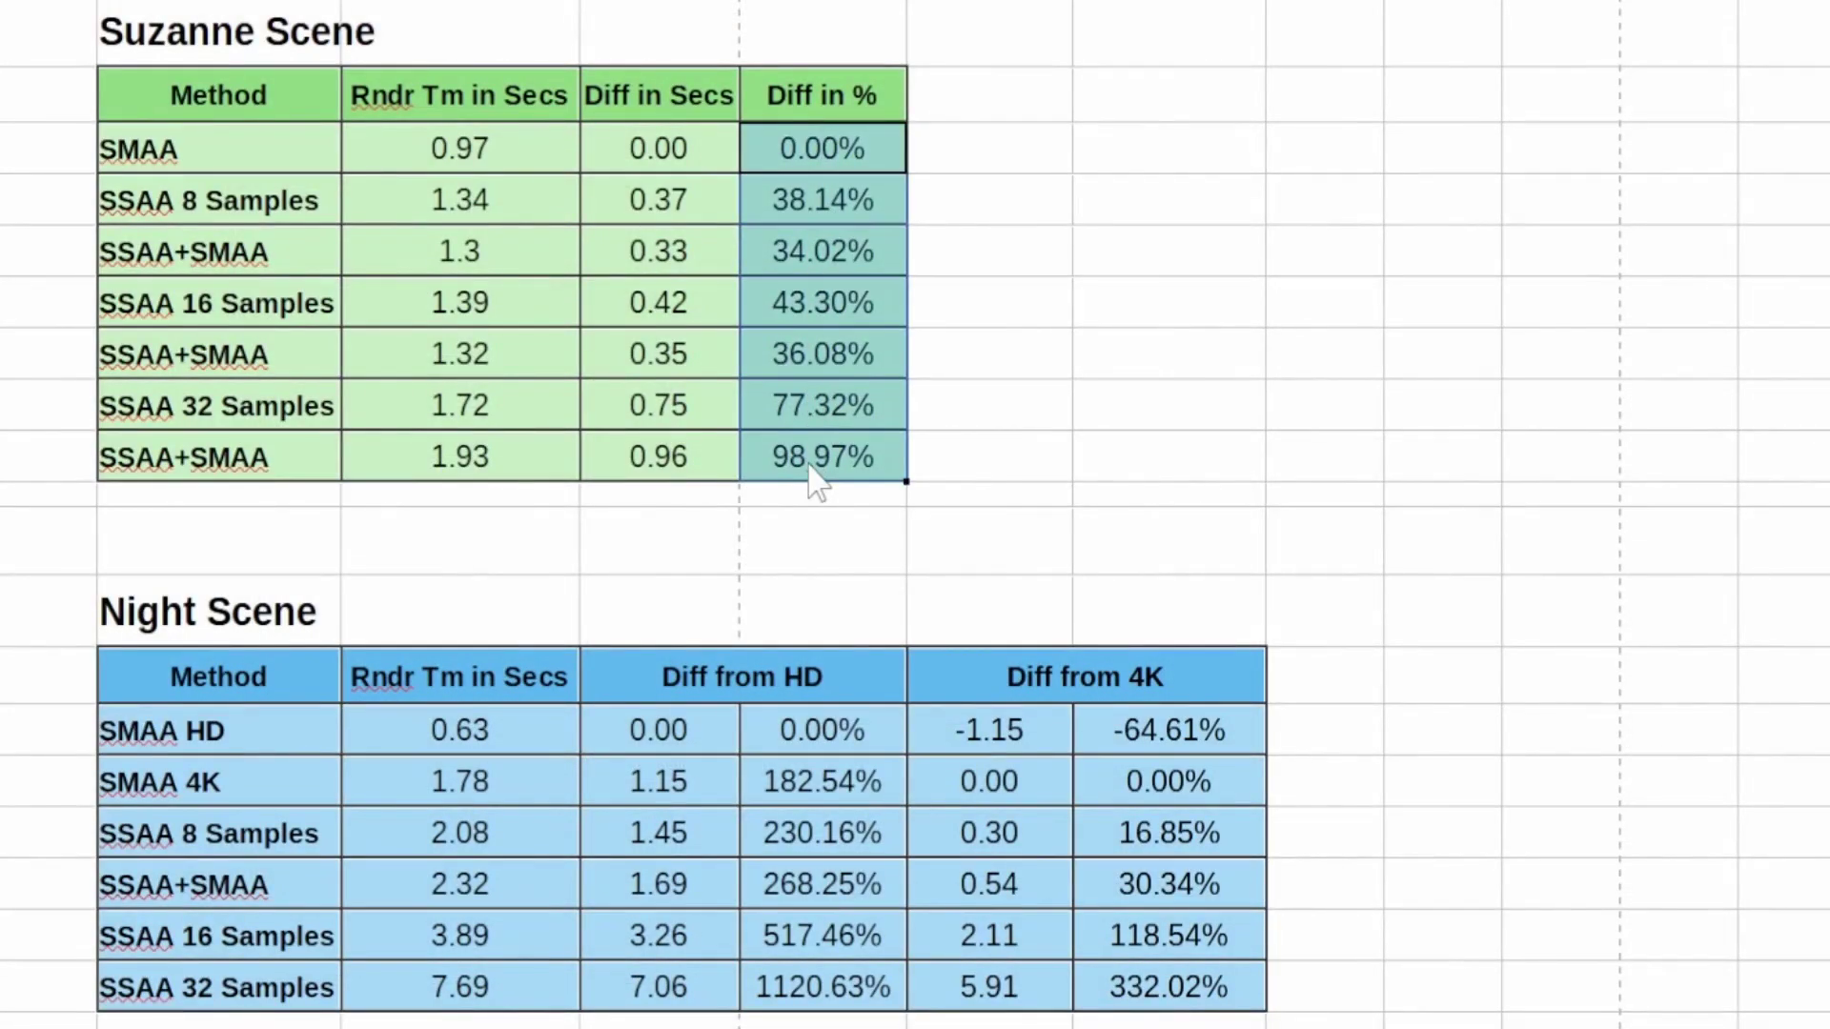
drag(813, 716, 829, 987)
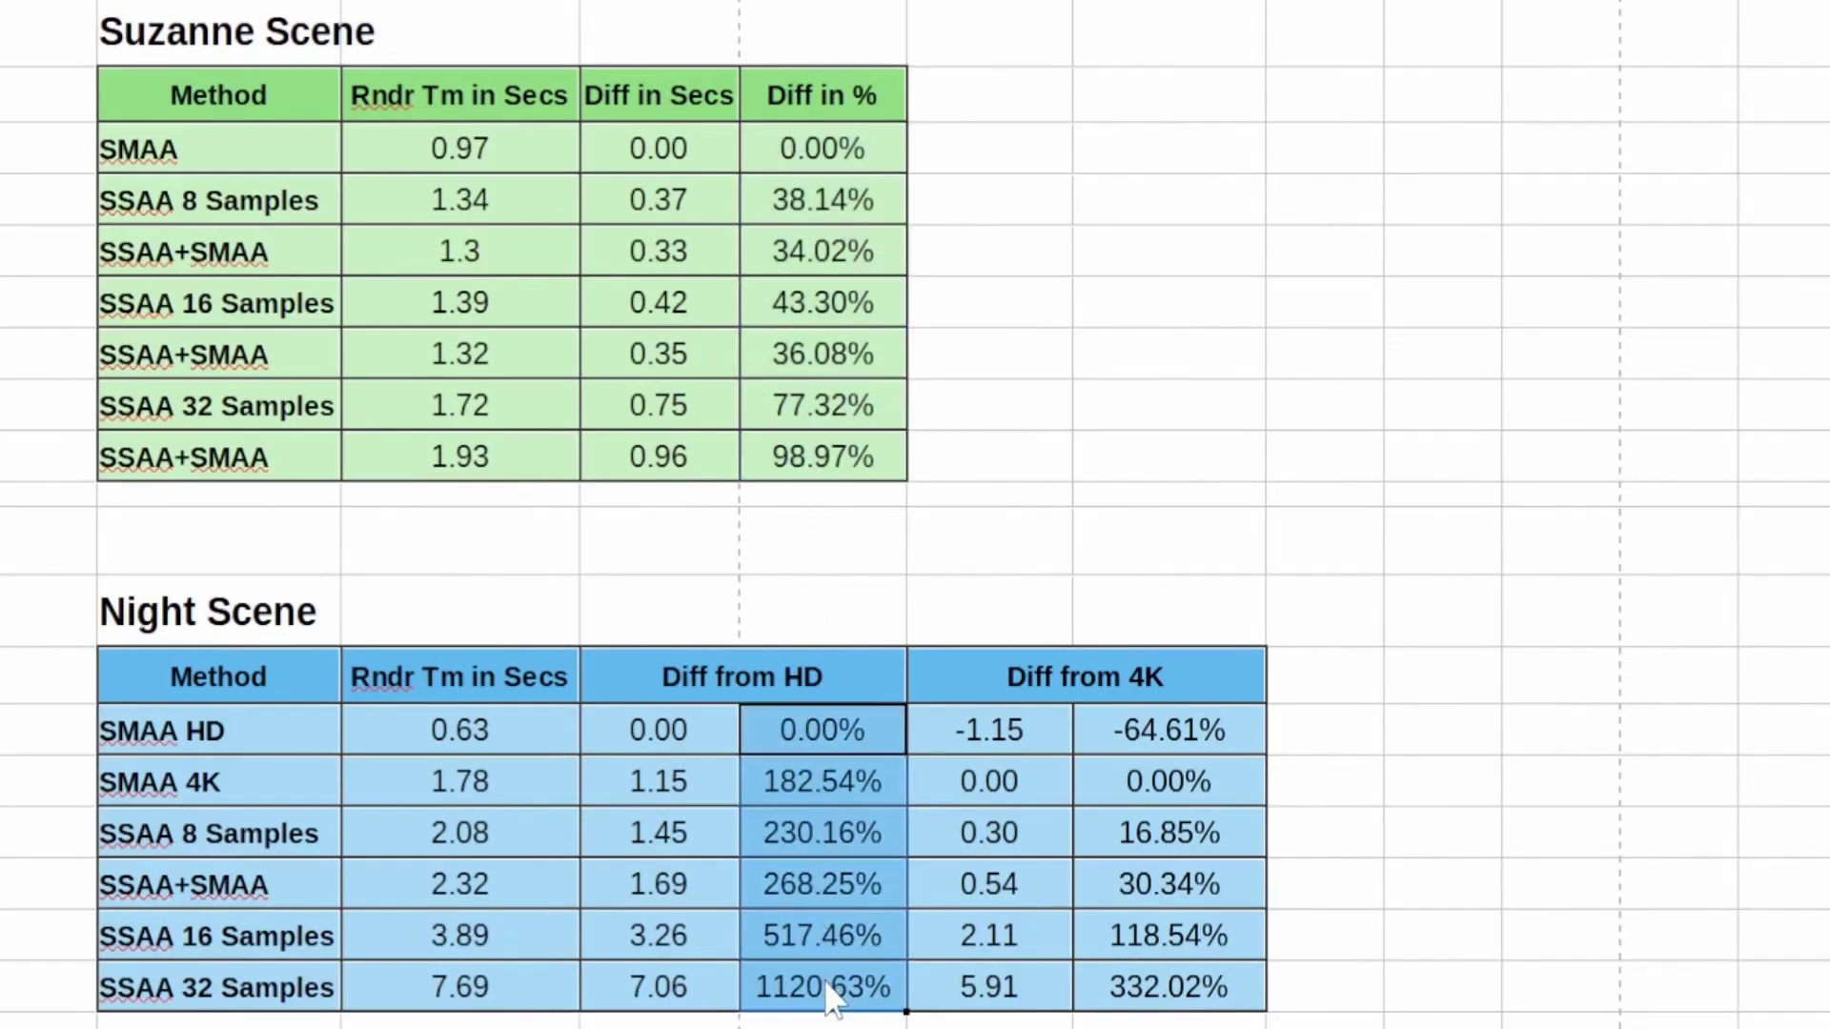
drag(1237, 737, 1218, 998)
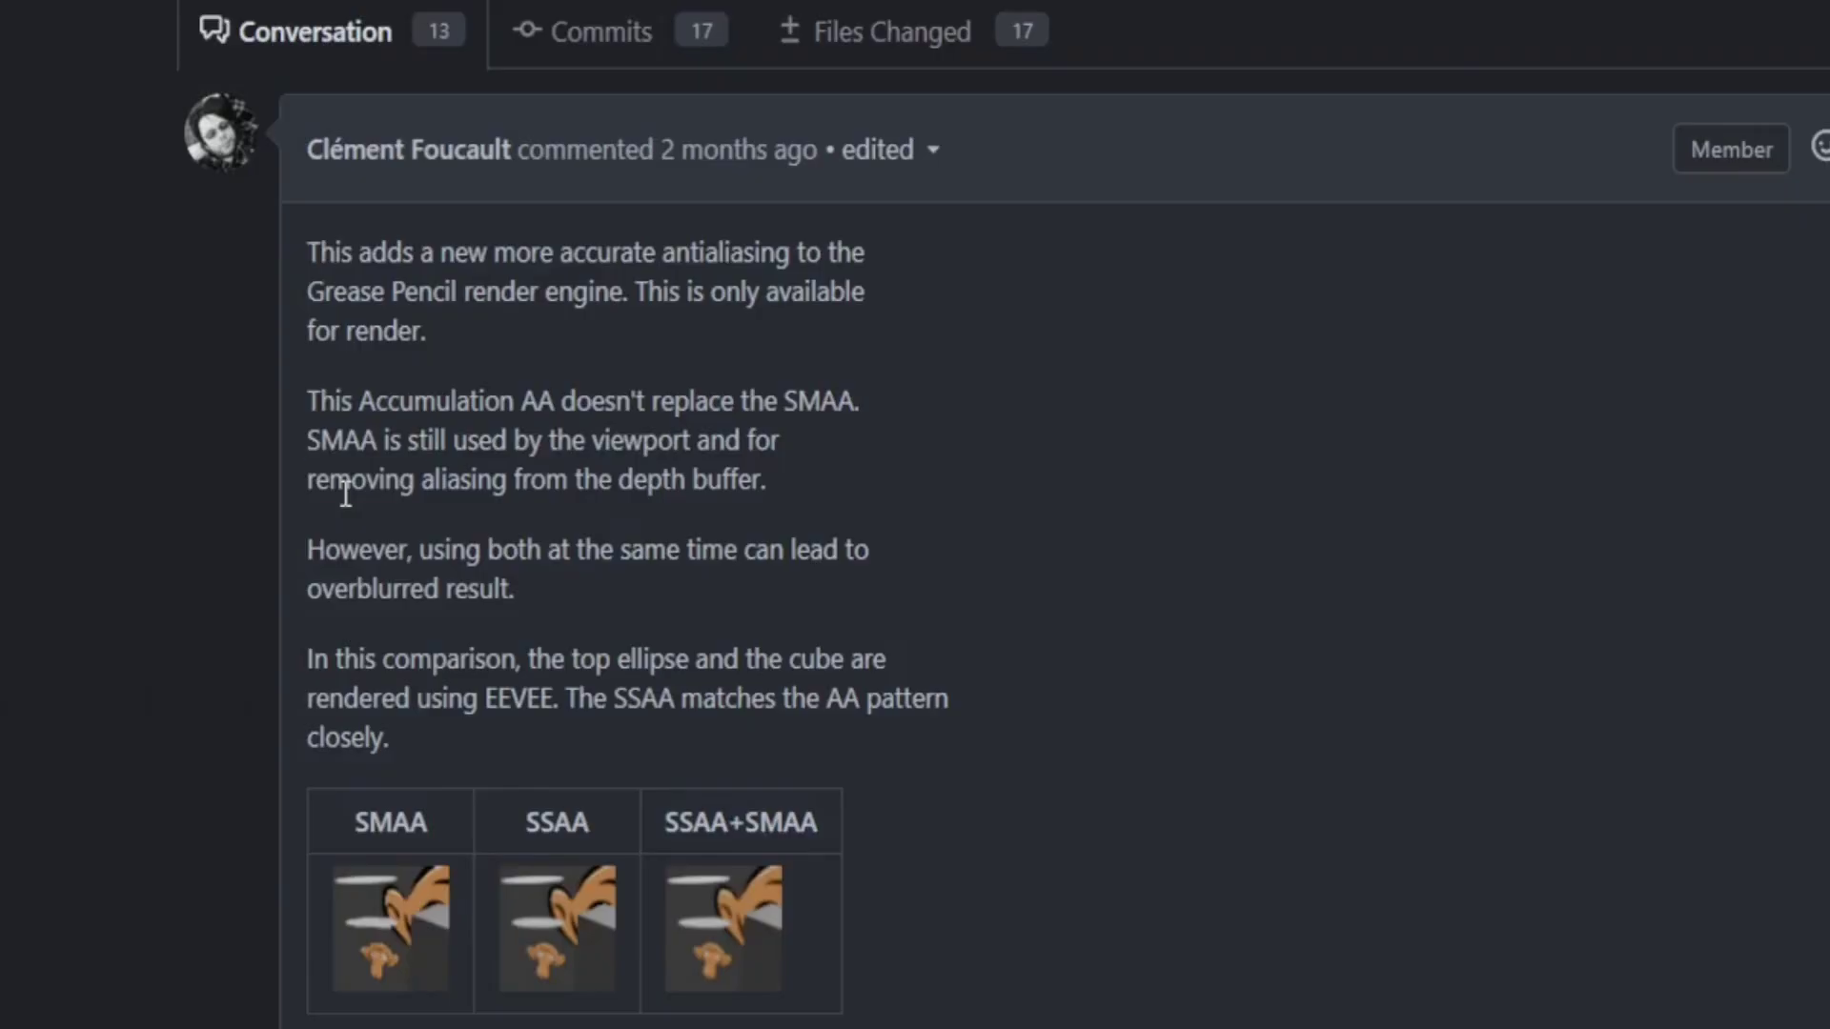
drag(307, 479, 484, 491)
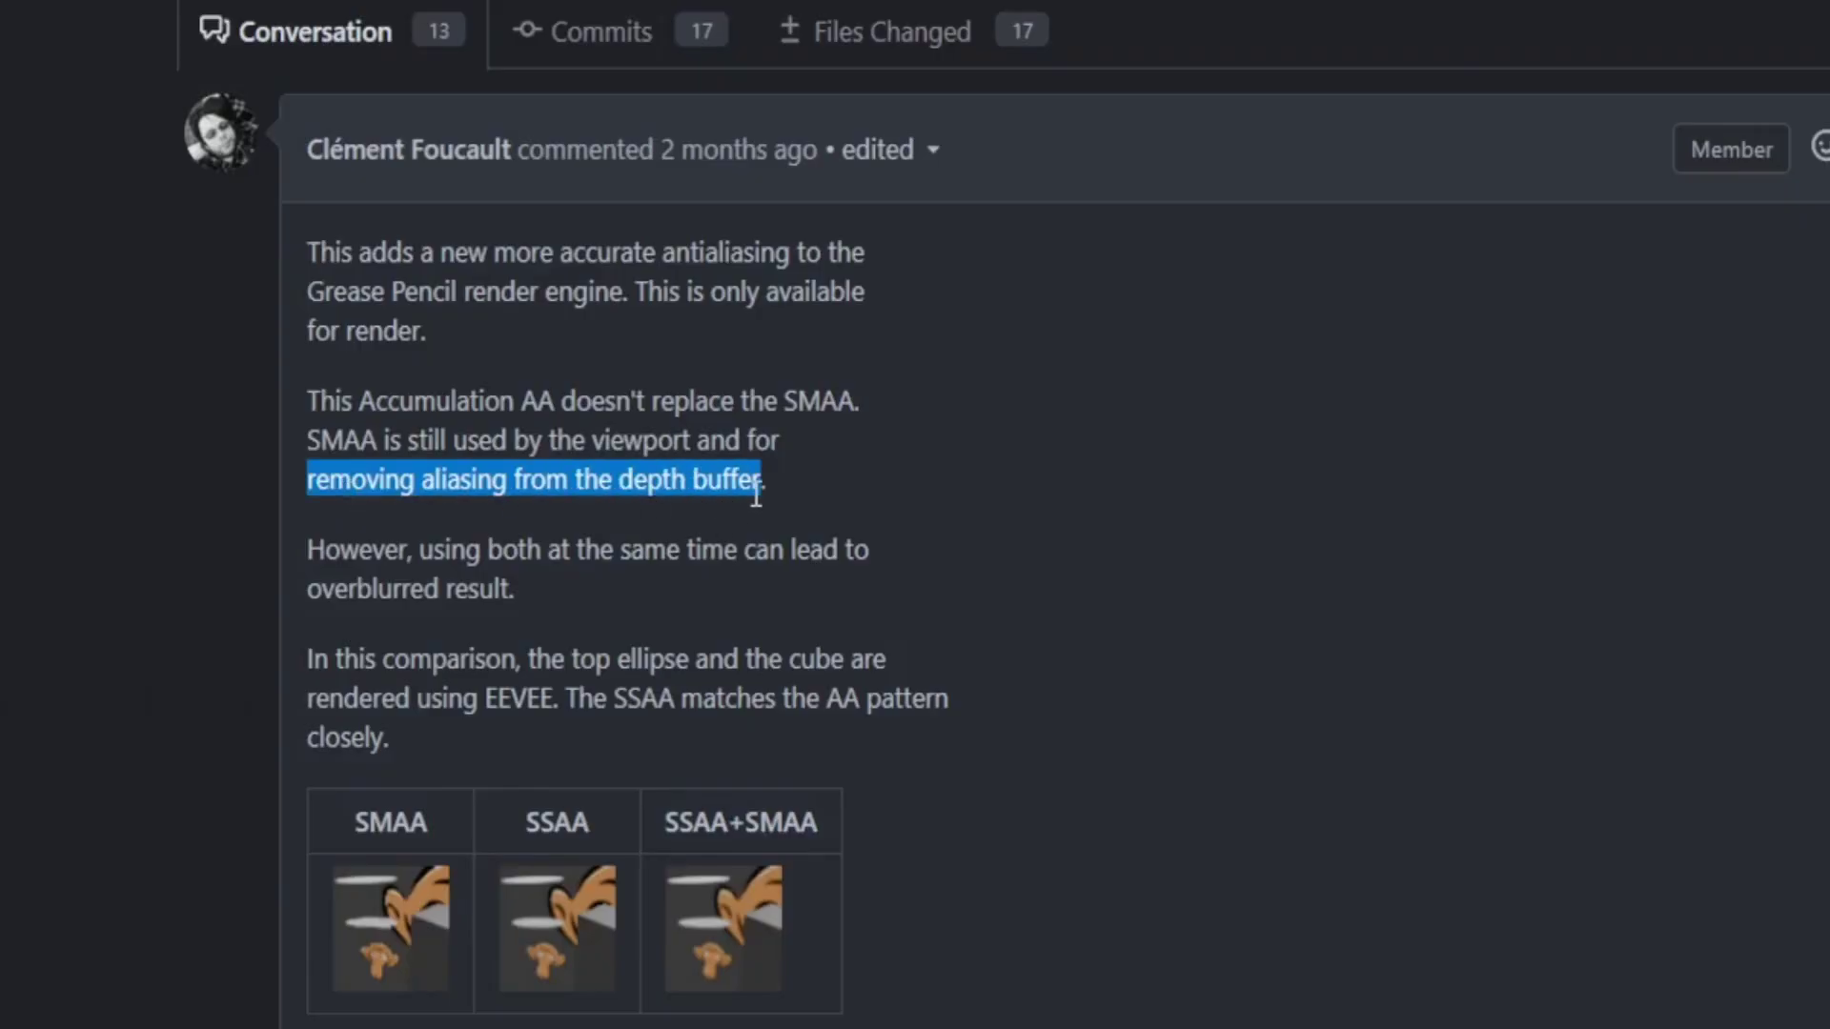
Highlight the PR text on depth-buffer aliasing and Grease Pencil behind Mesh objects.
drag(619, 481, 763, 483)
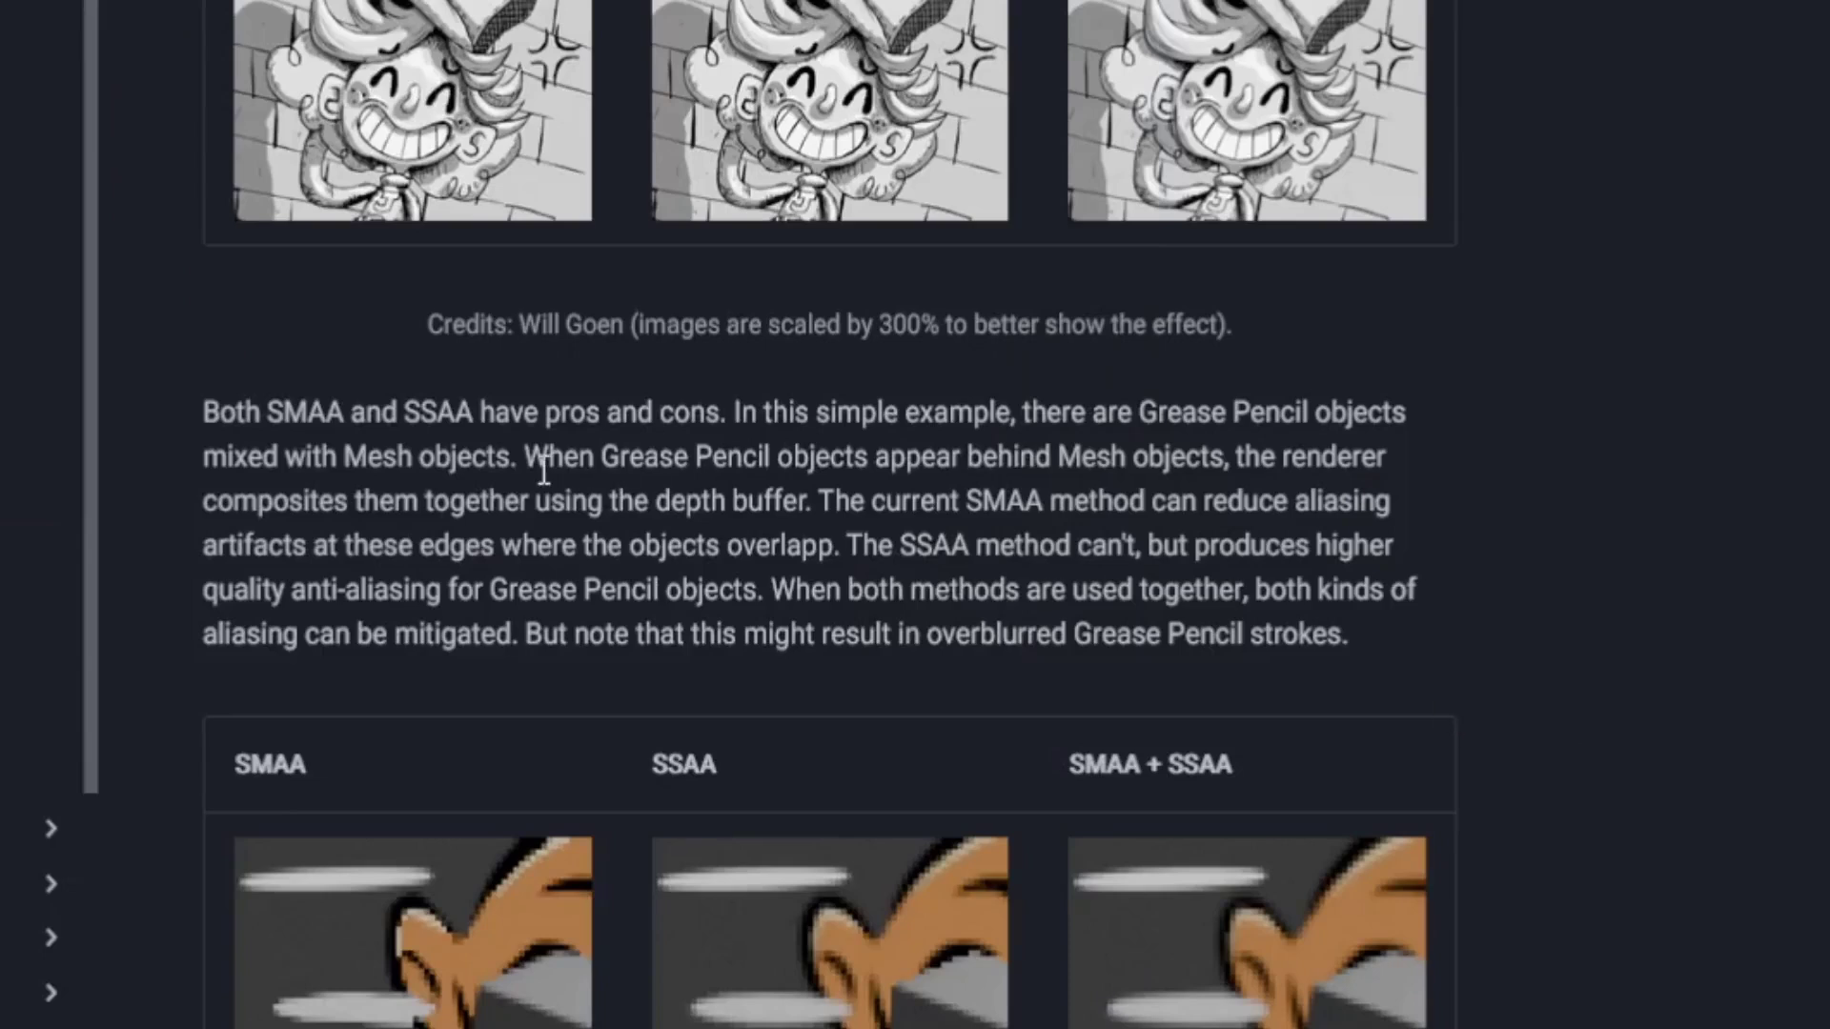
mouse_move(543, 470)
mouse_down()
mouse_move(1329, 469)
mouse_move(256, 515)
mouse_move(786, 517)
mouse_move(345, 545)
mouse_up()
double_click(698, 518)
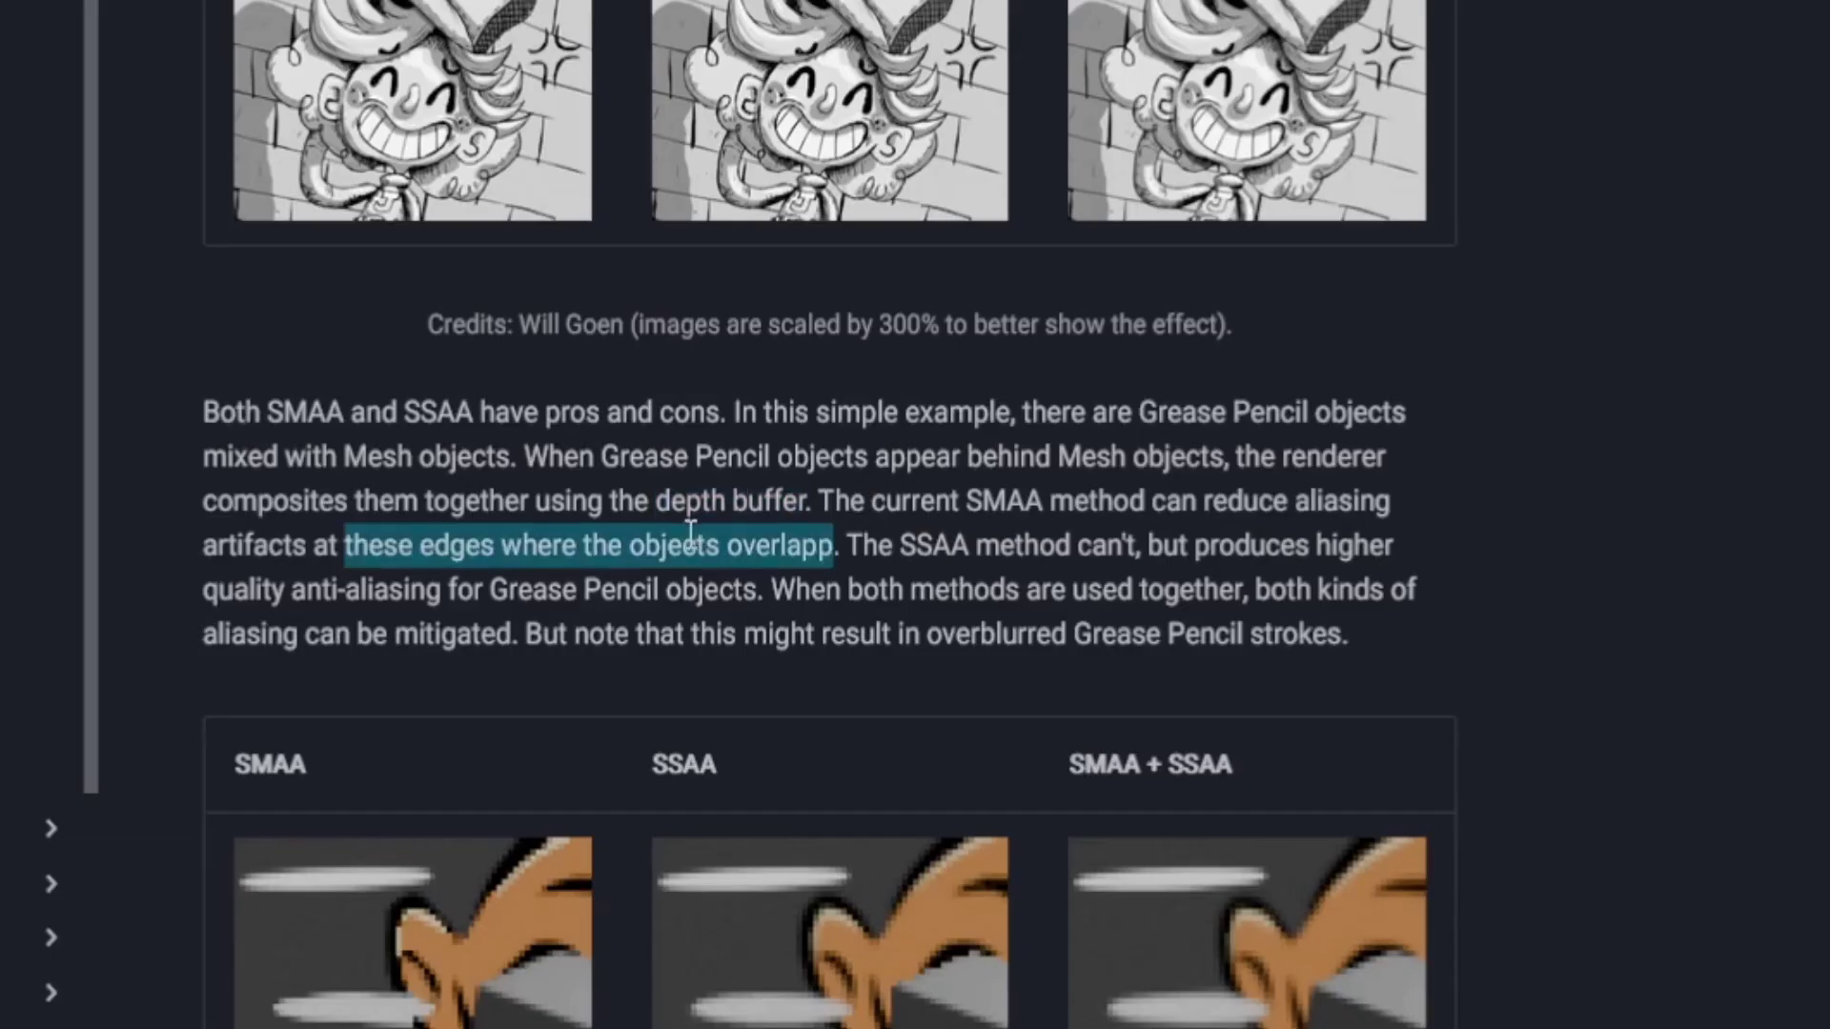
Highlight what the SSAA method does and the sentence on using both methods together.
drag(850, 563, 1115, 570)
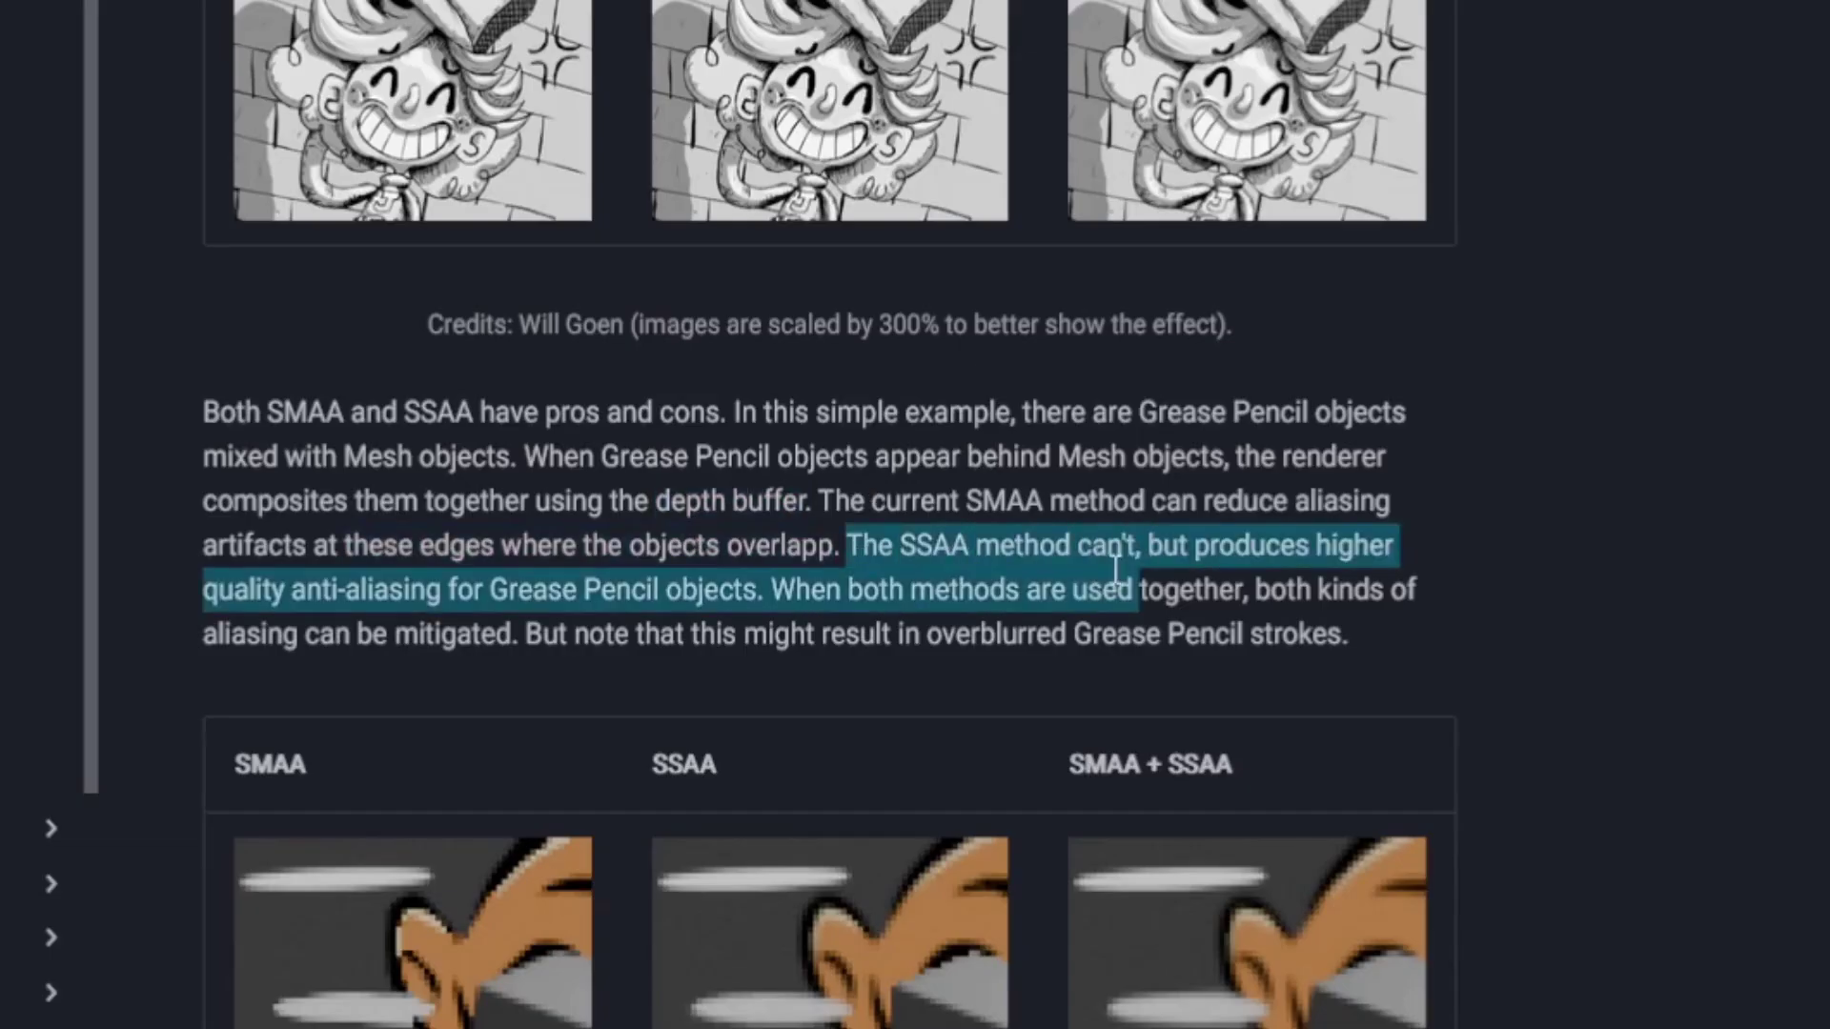
click(868, 546)
drag(921, 545, 1080, 550)
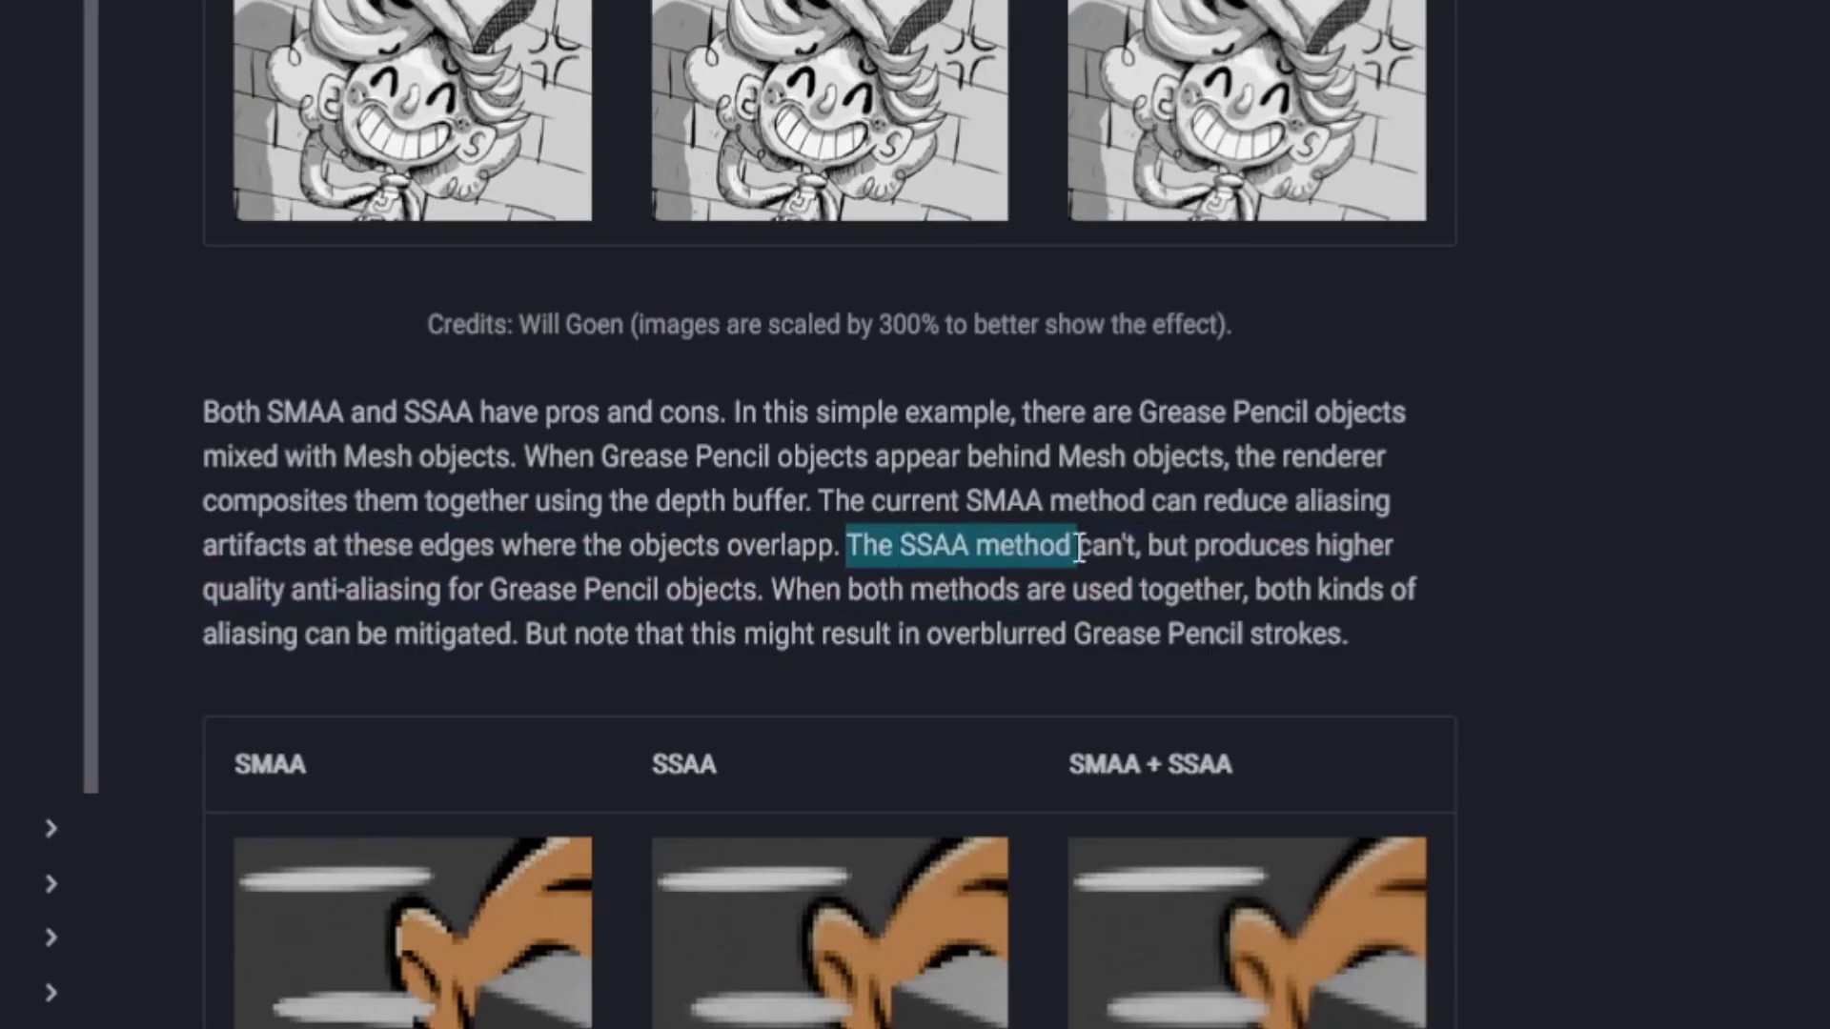
mouse_move(772, 591)
mouse_down()
mouse_move(1010, 593)
mouse_move(1074, 635)
mouse_move(1340, 644)
mouse_up()
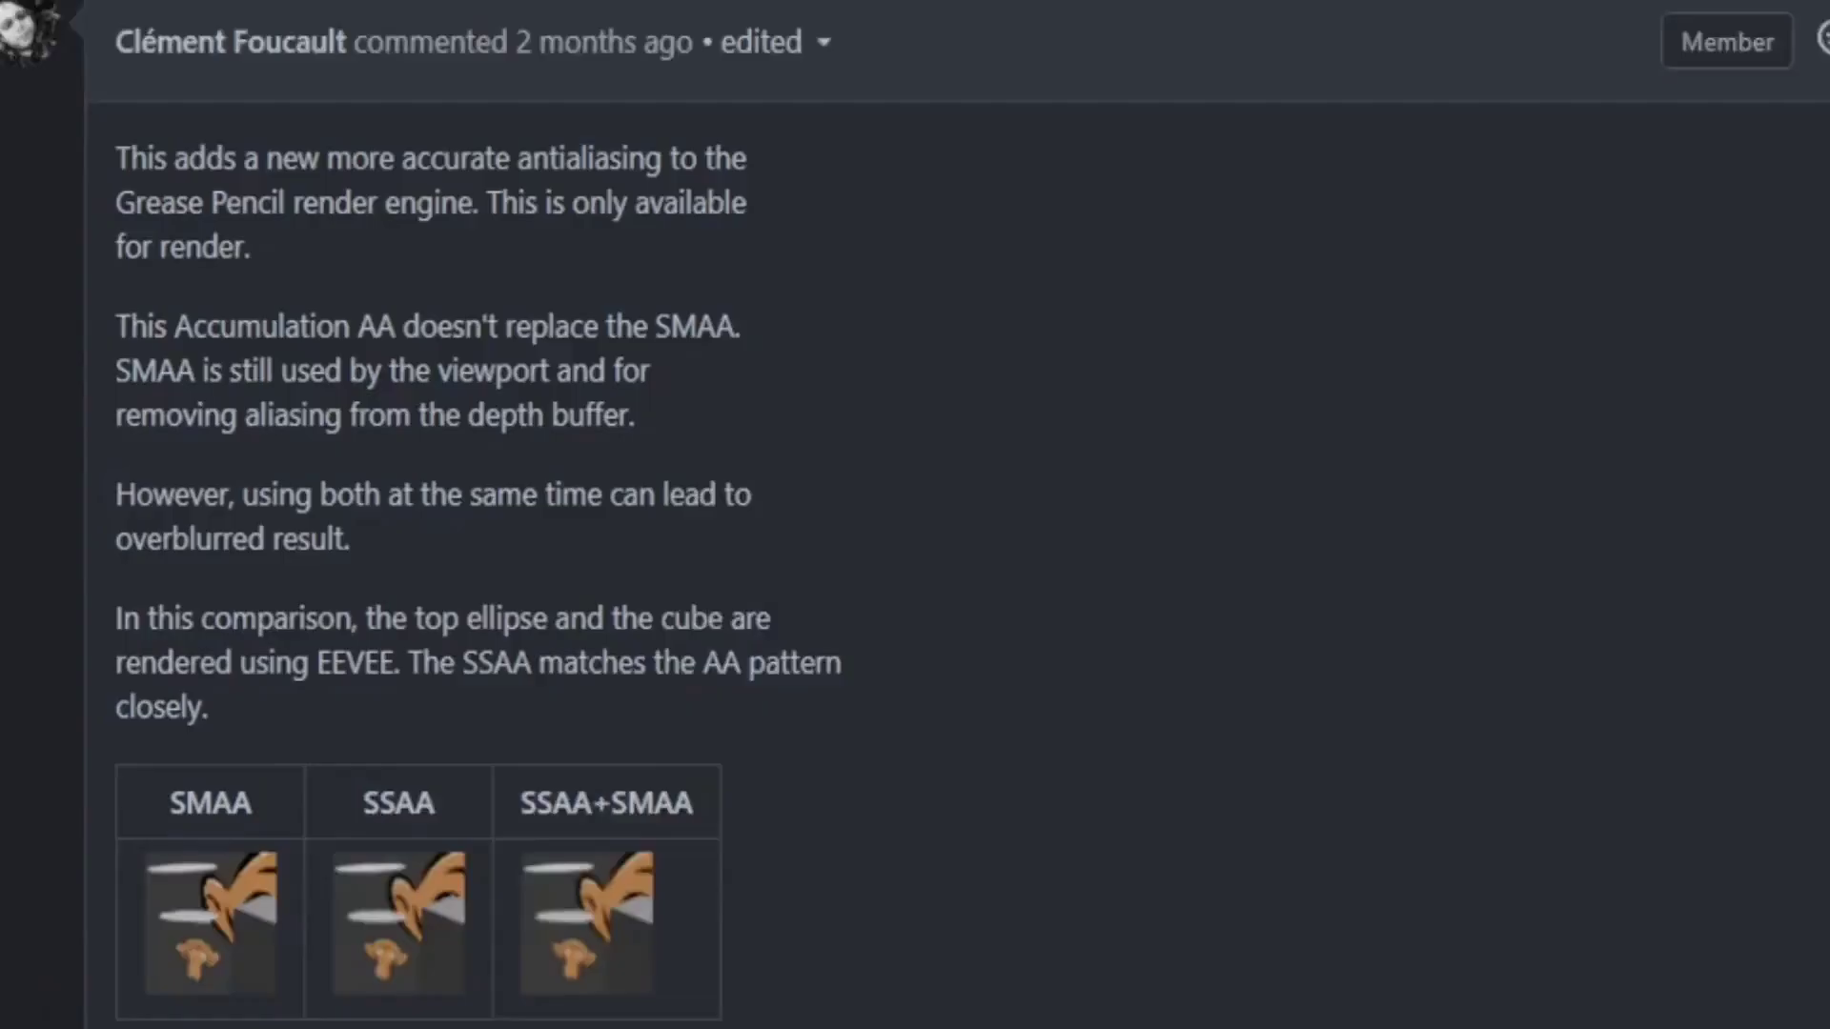
scroll(1103, 735, down, 6)
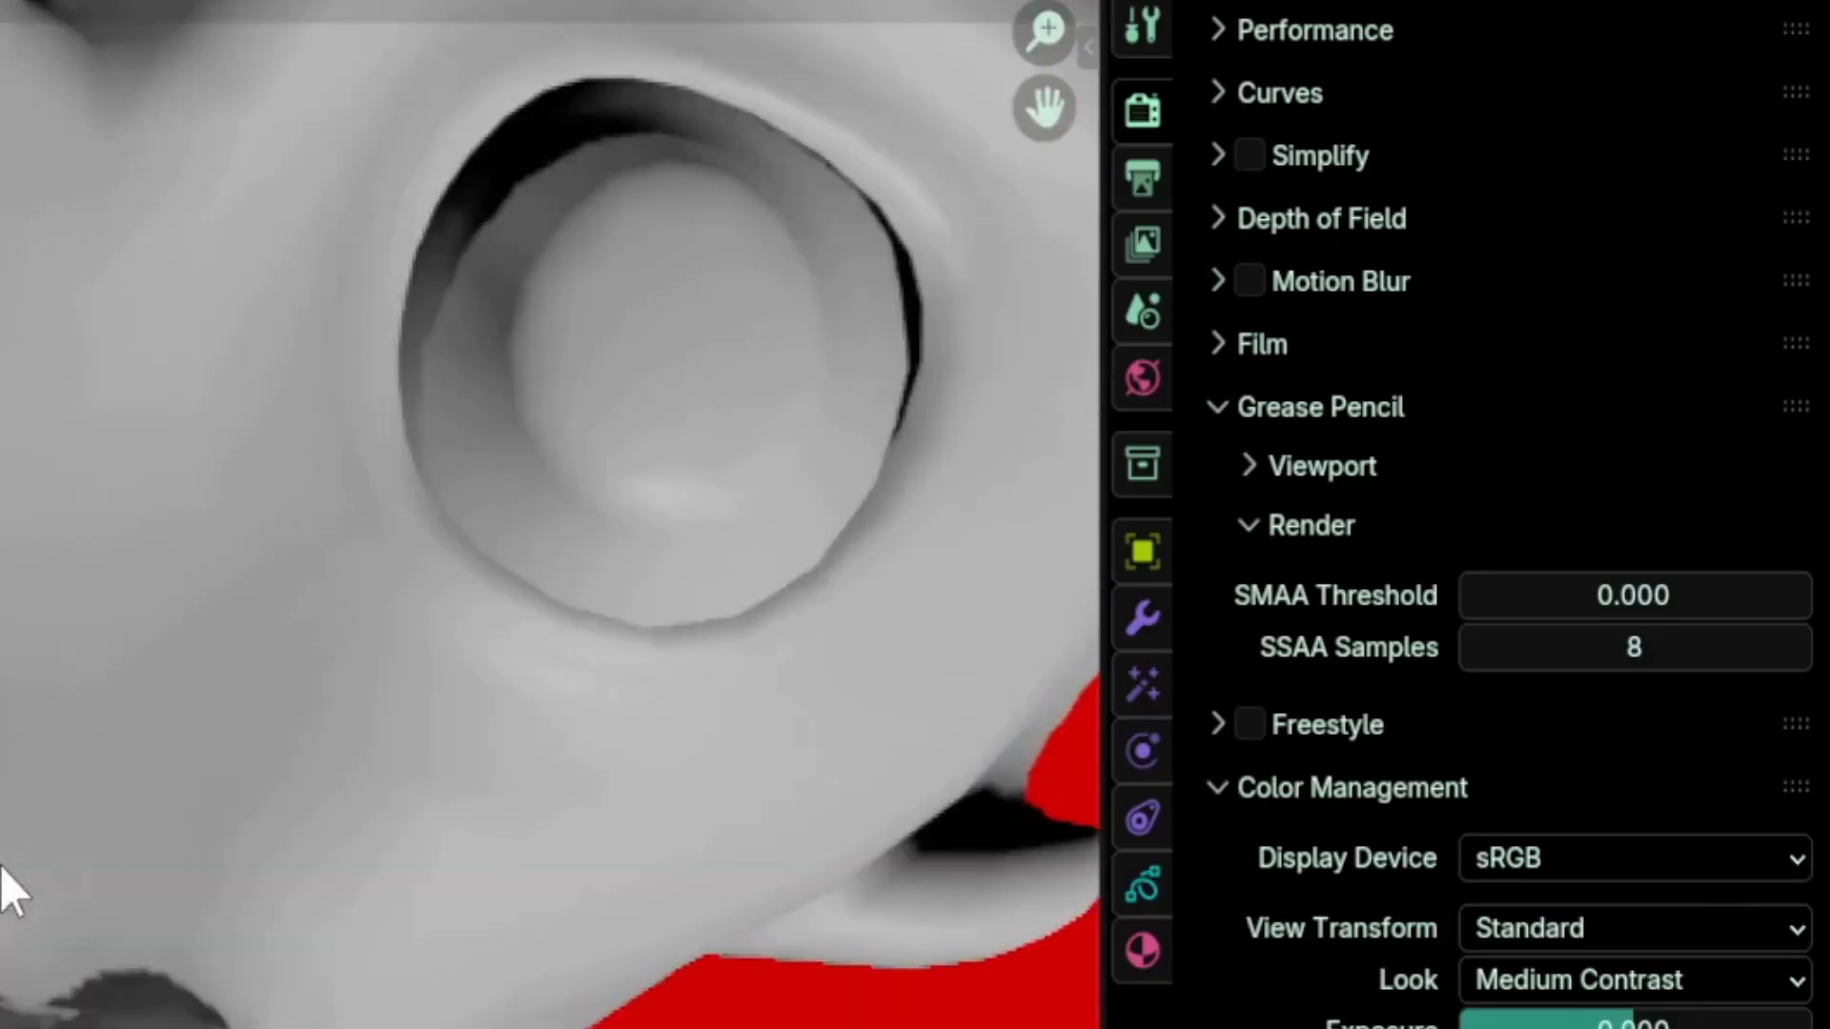
Set render SMAA Threshold to 0.250 with 8 SSAA samples and orbit around the Suzanne model.
scroll(481, 271, up, 8)
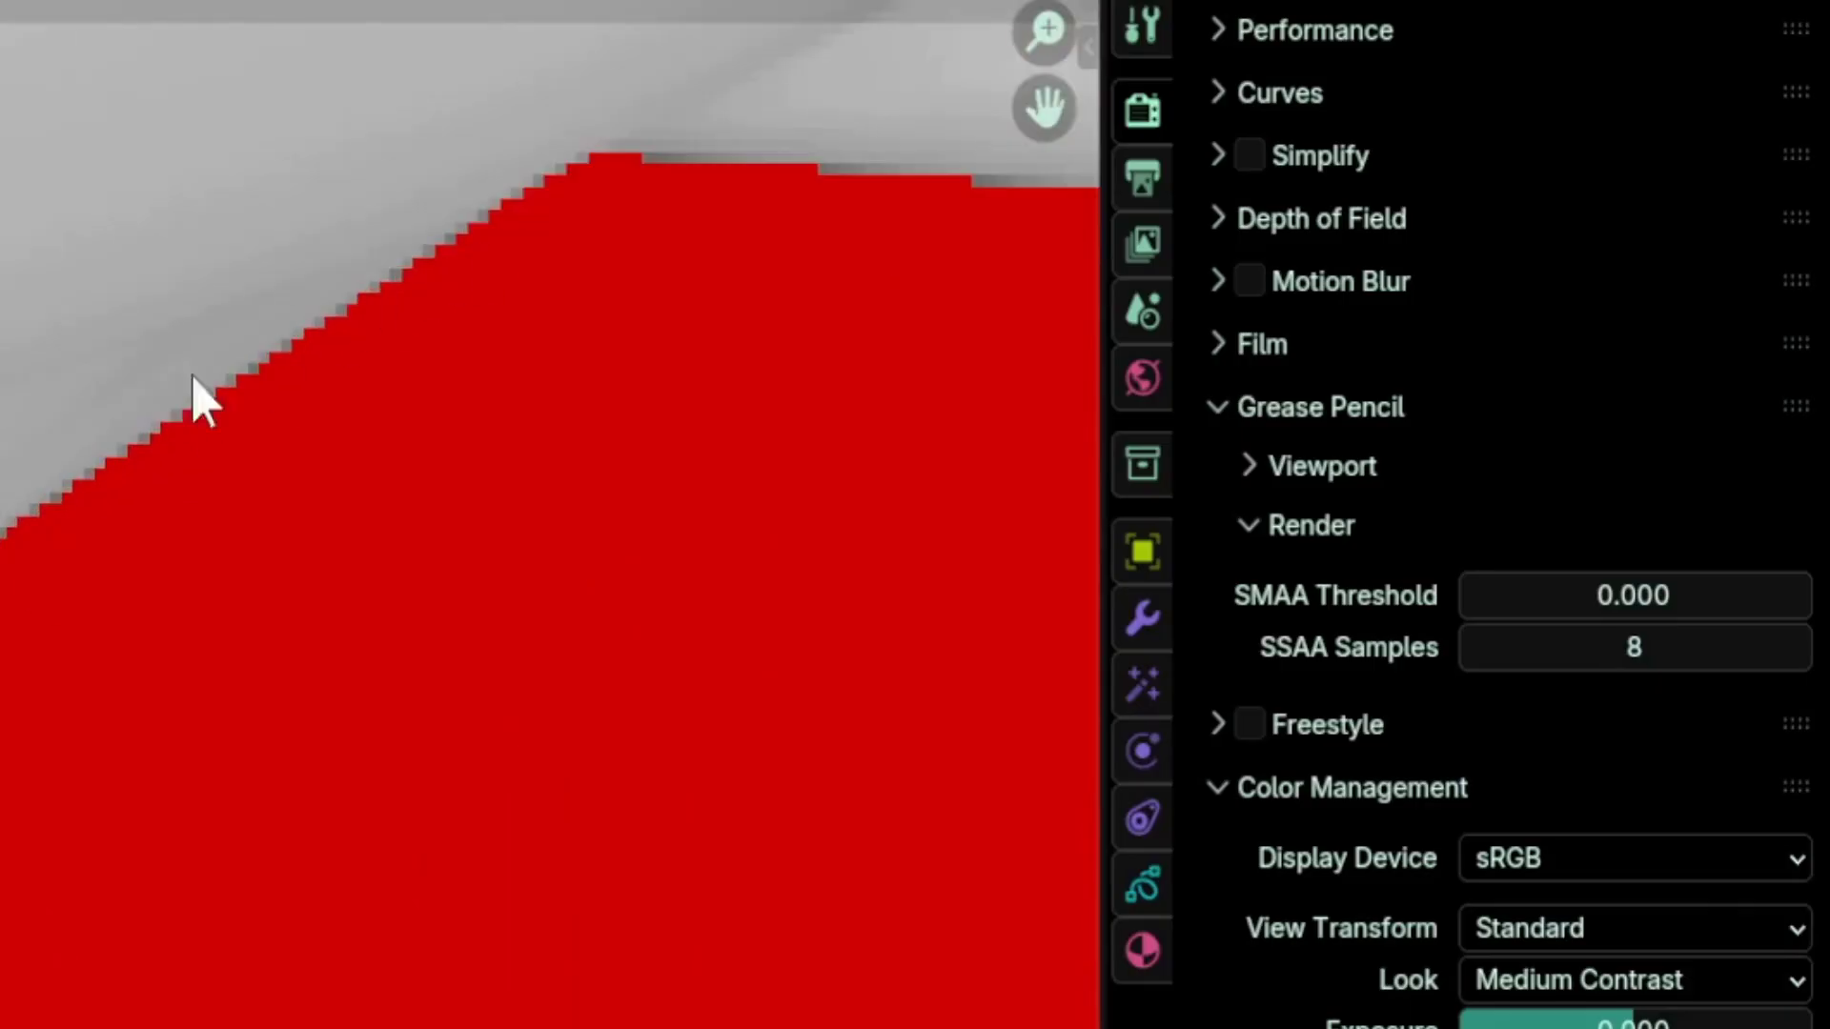
click(1659, 590)
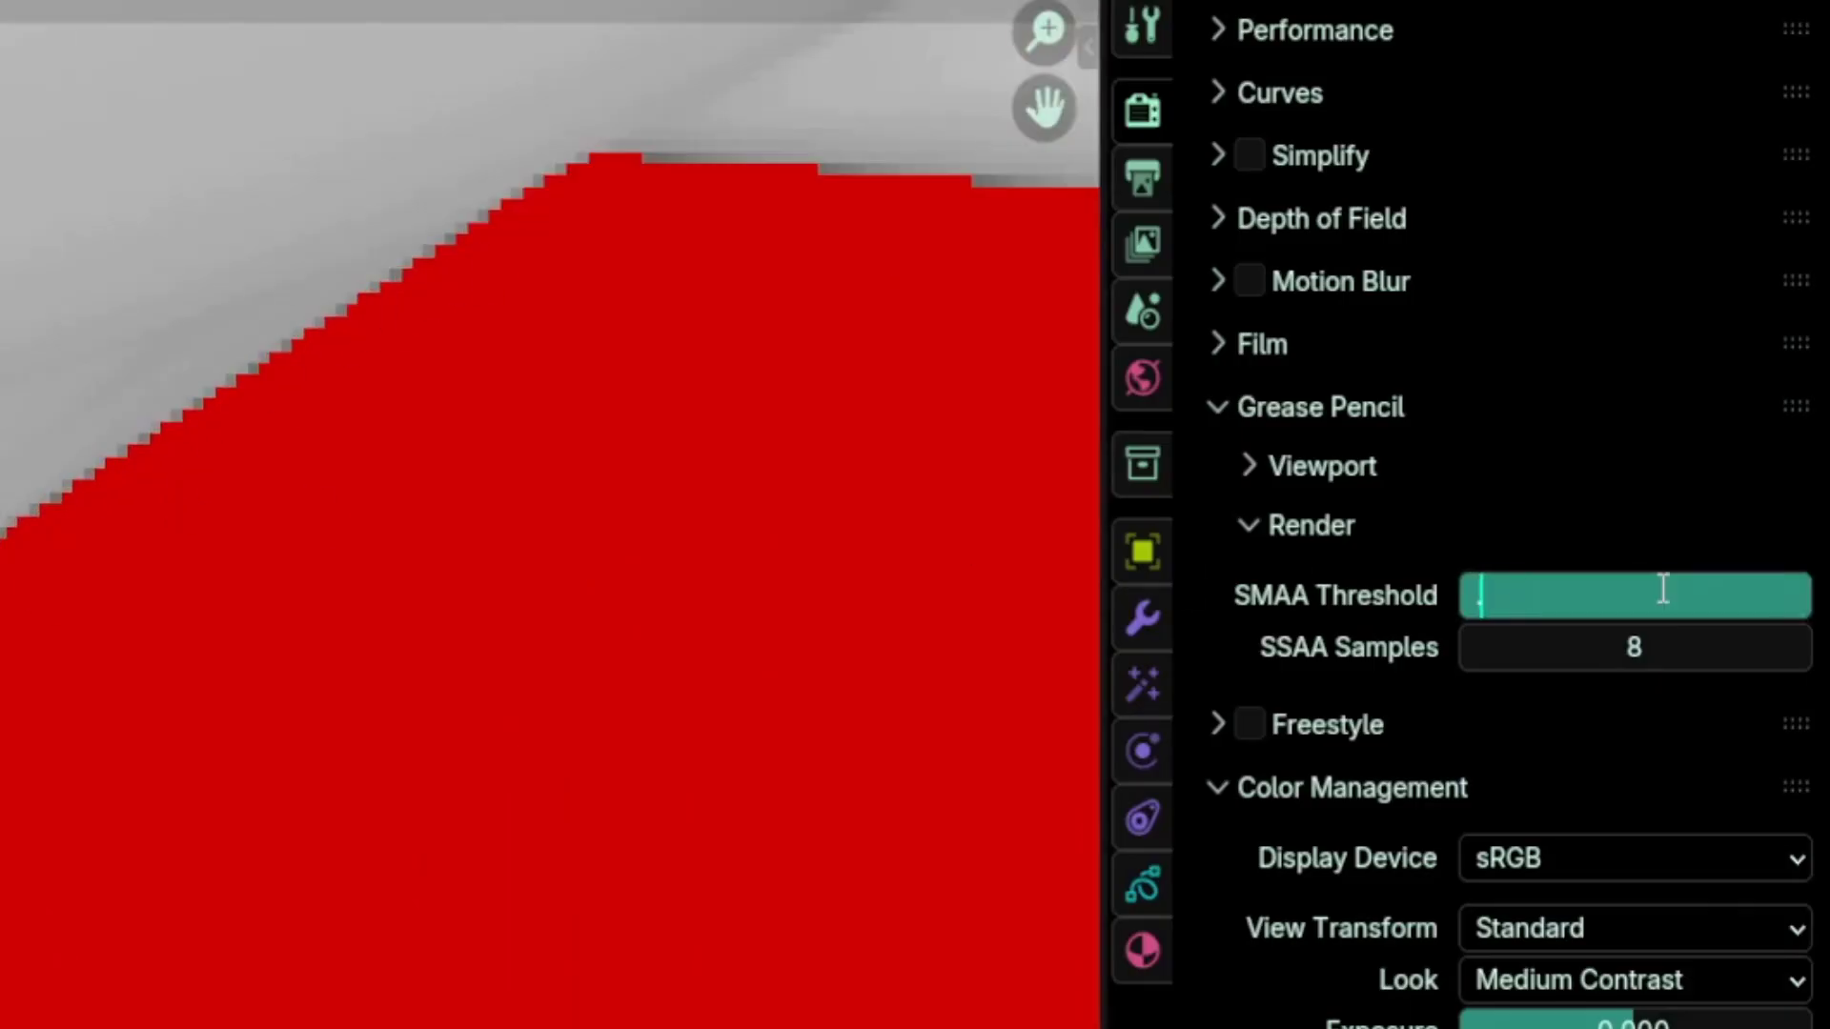
key(Return)
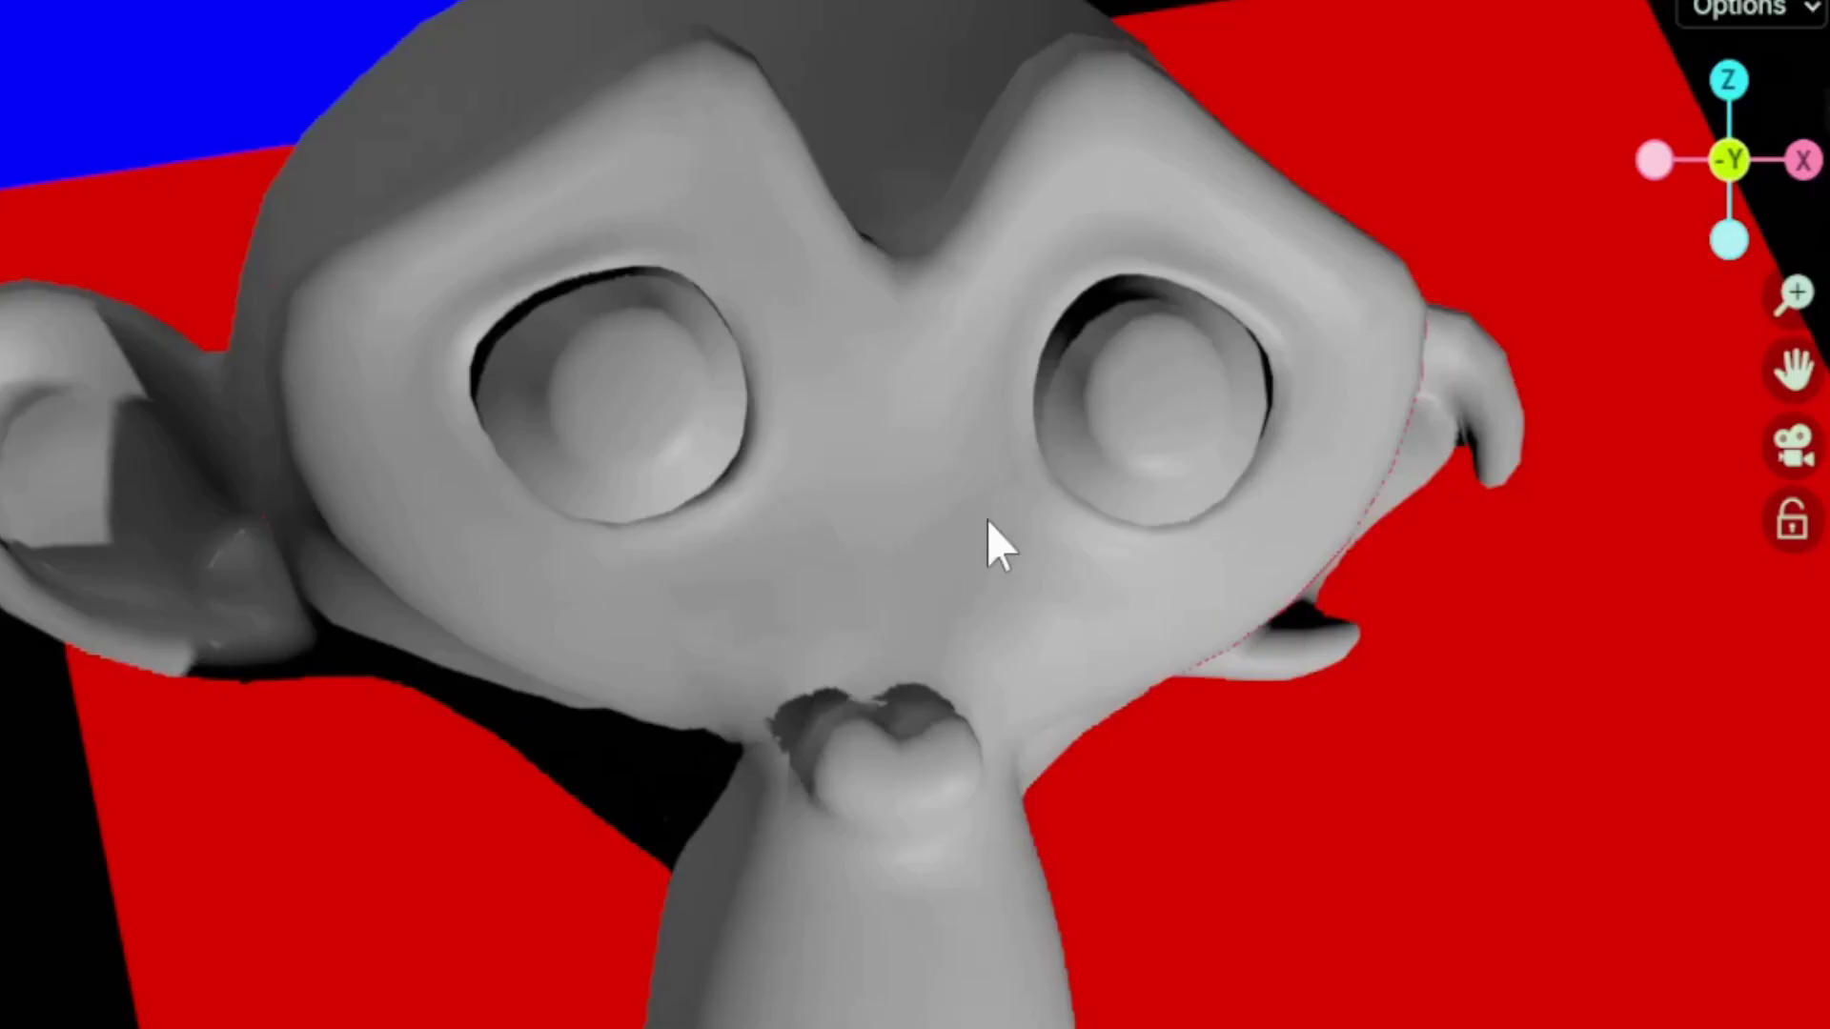
scroll(991, 642, down, 8)
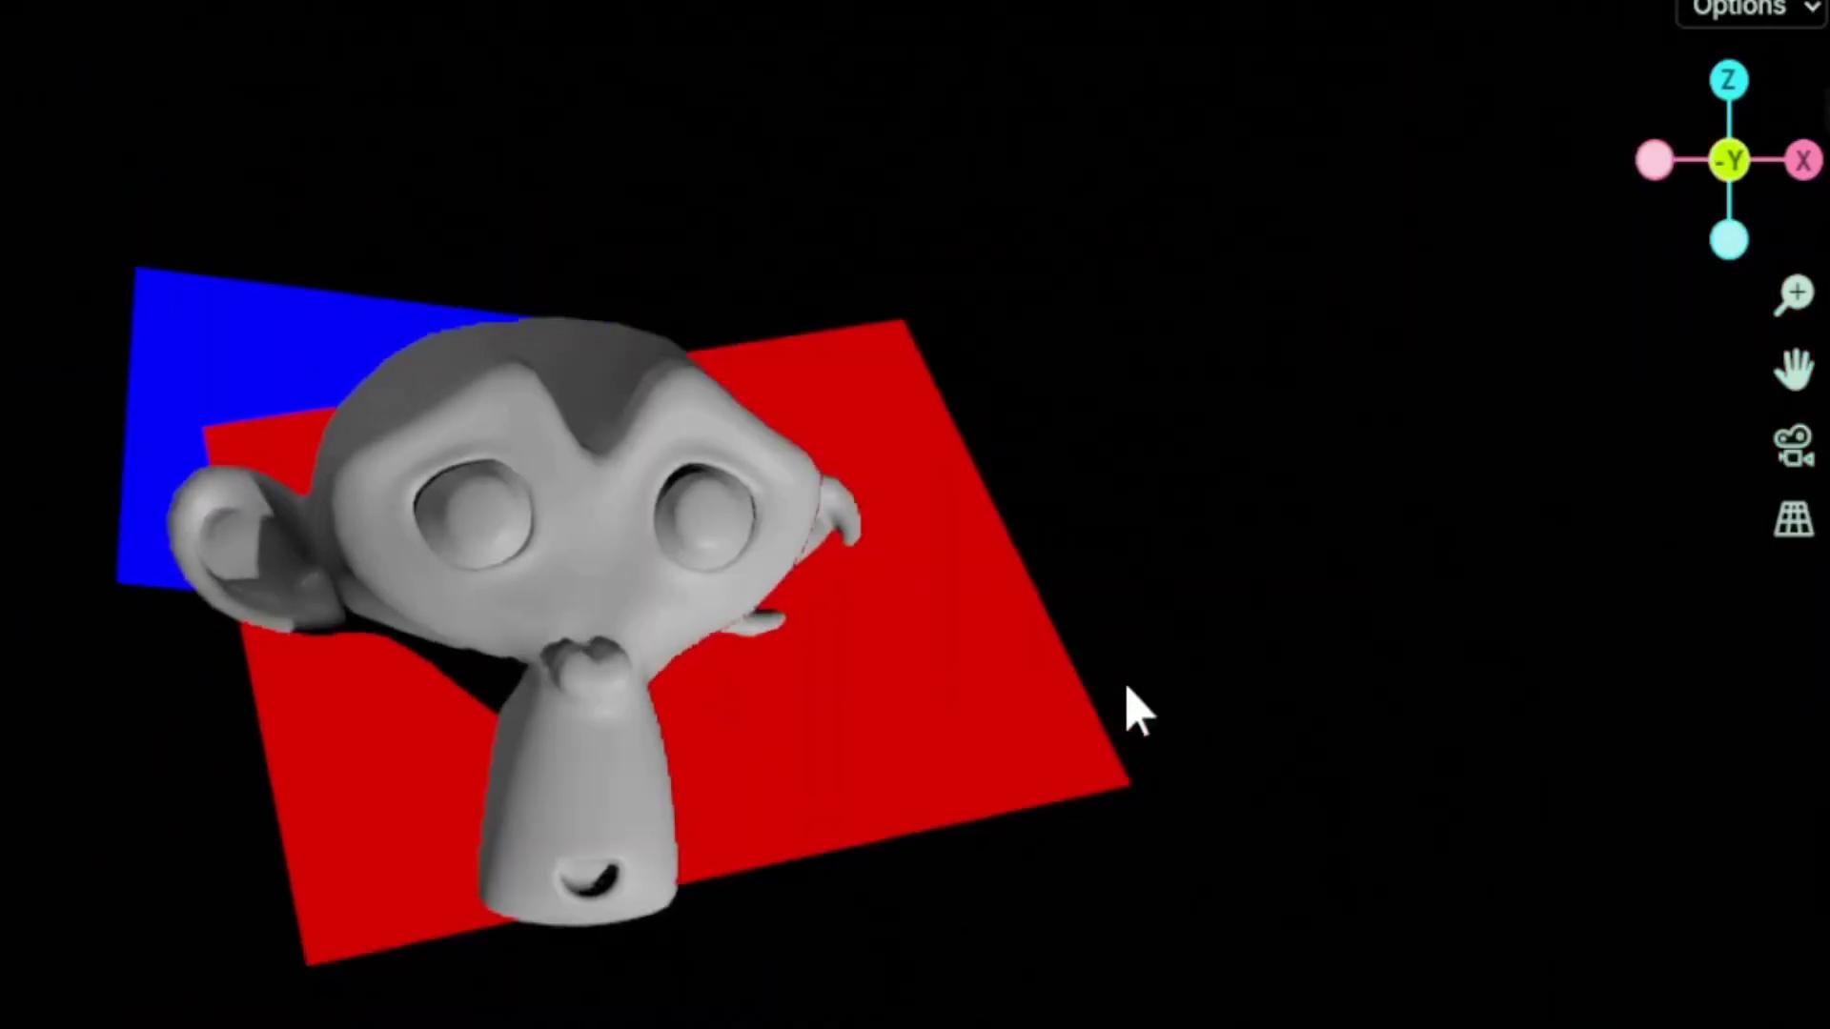
middle_drag(1128, 693, 789, 716)
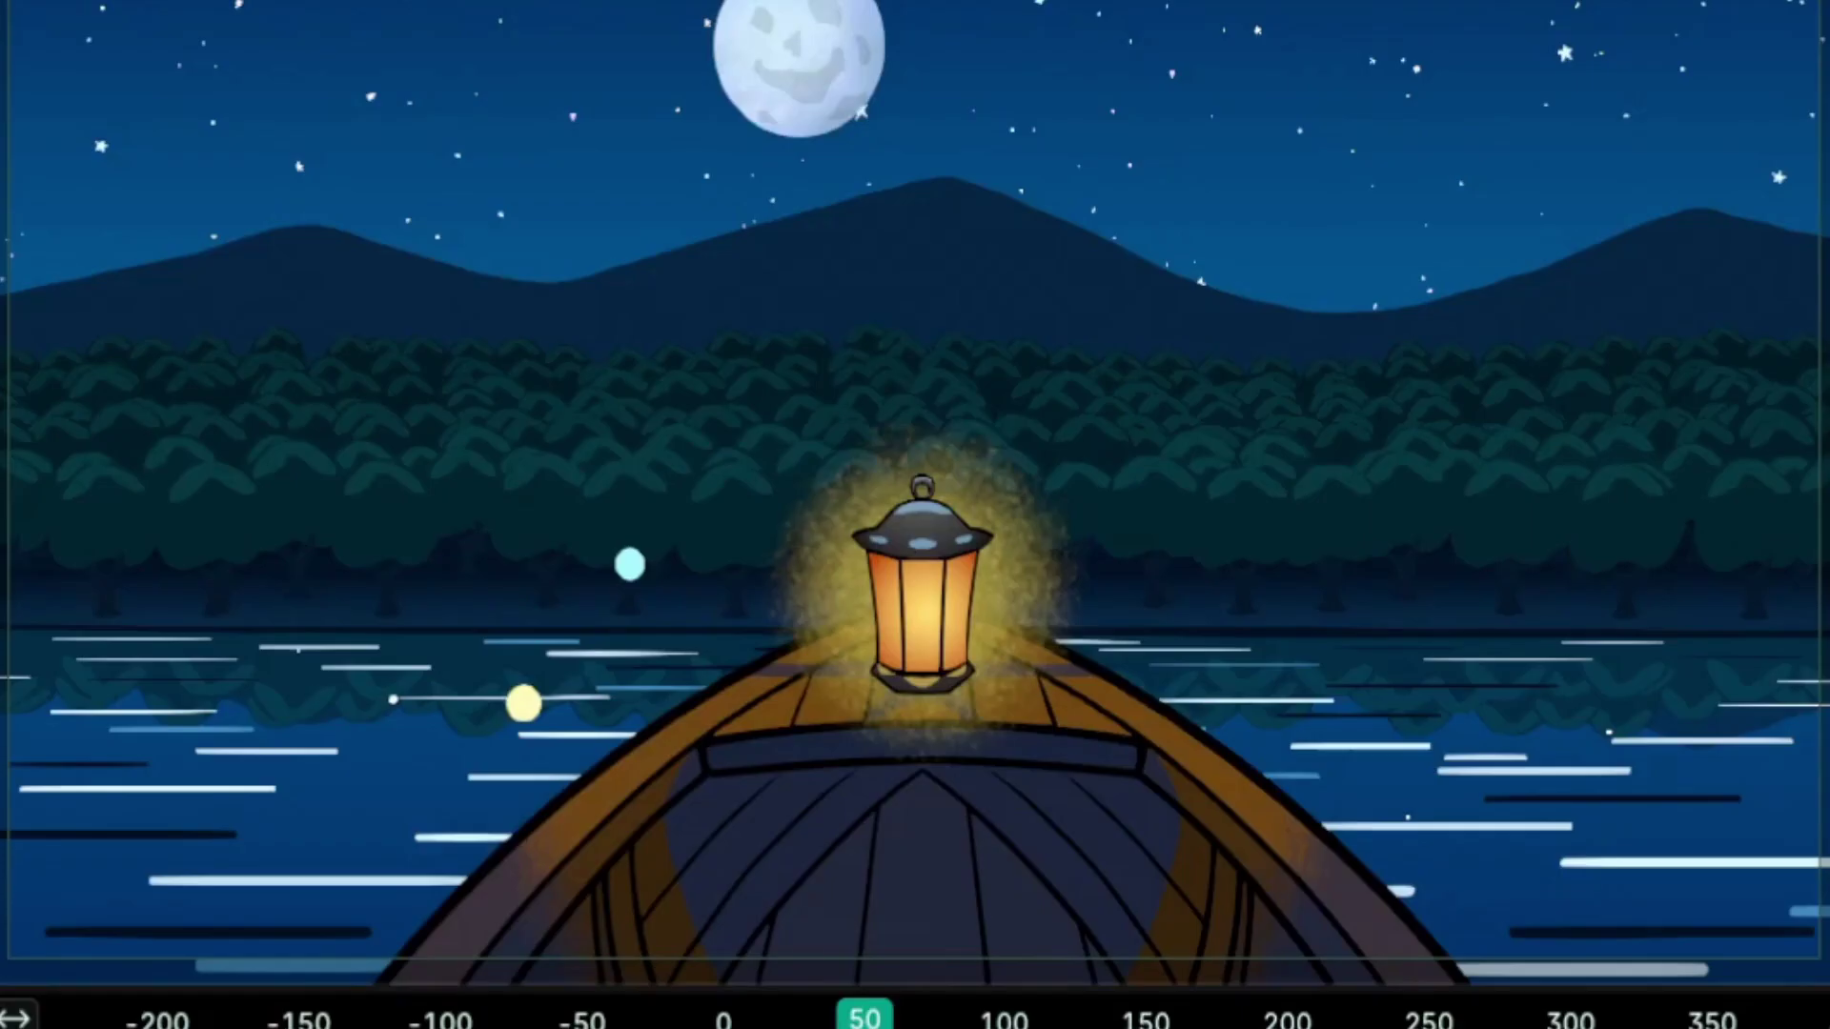